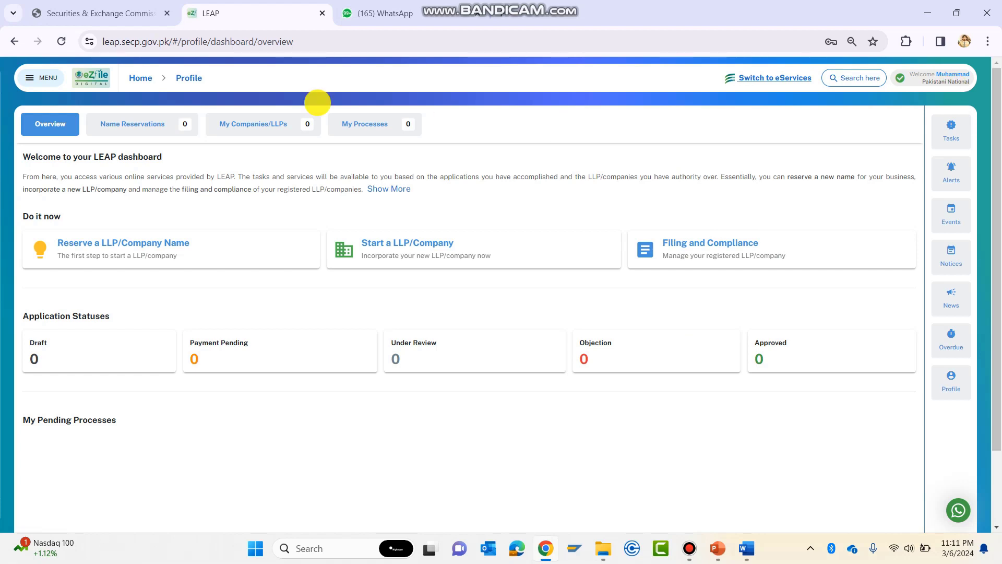
Start a new name reservation application of the type Combined Name Reservation & Incorporation
left_click(43, 77)
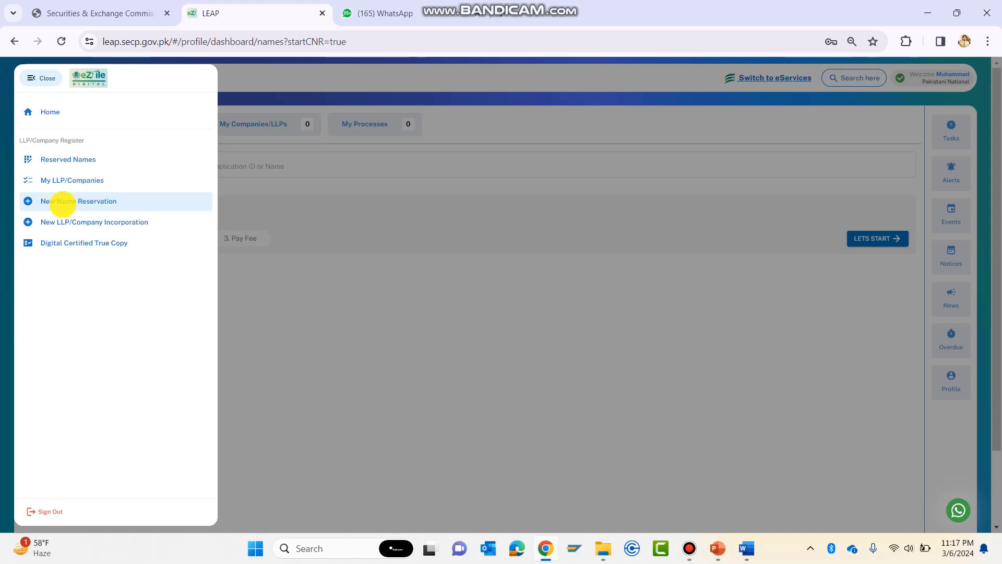
left_click(63, 203)
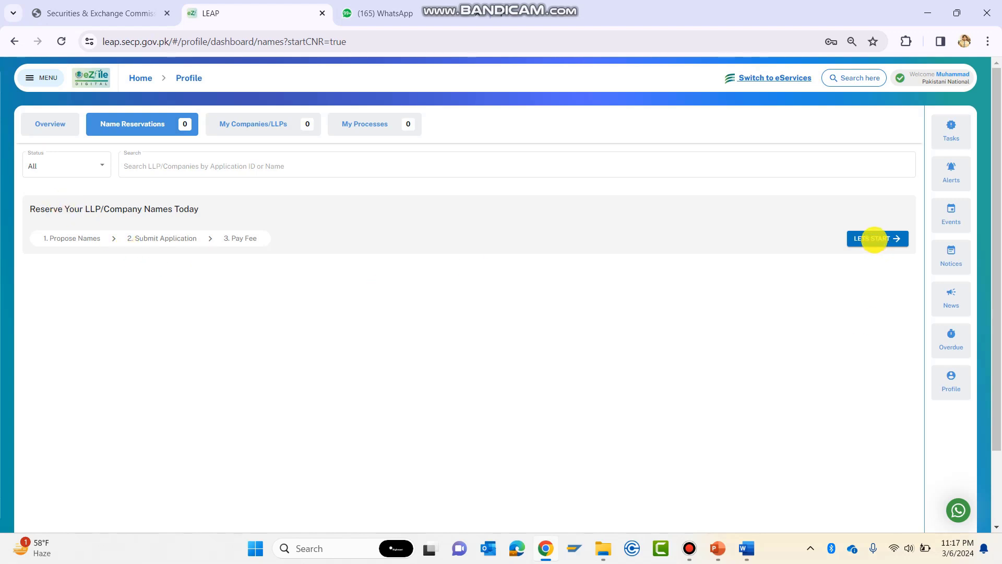
left_click(875, 239)
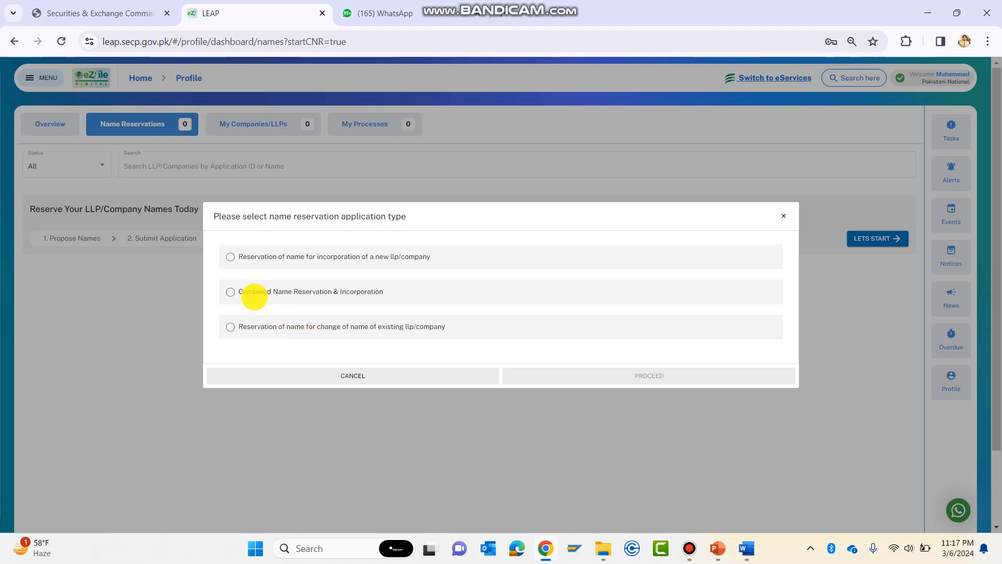
left_click(241, 291)
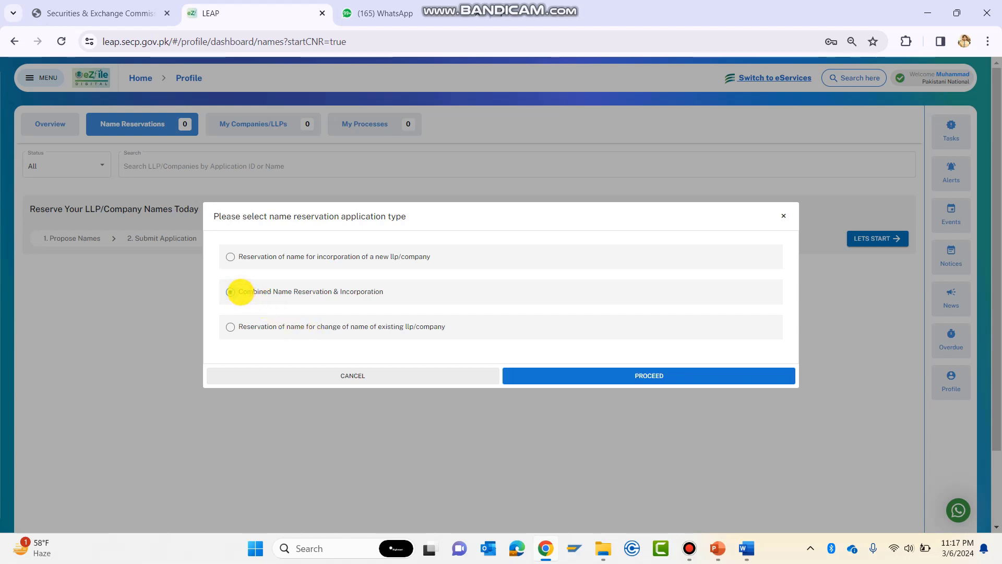
left_click(597, 379)
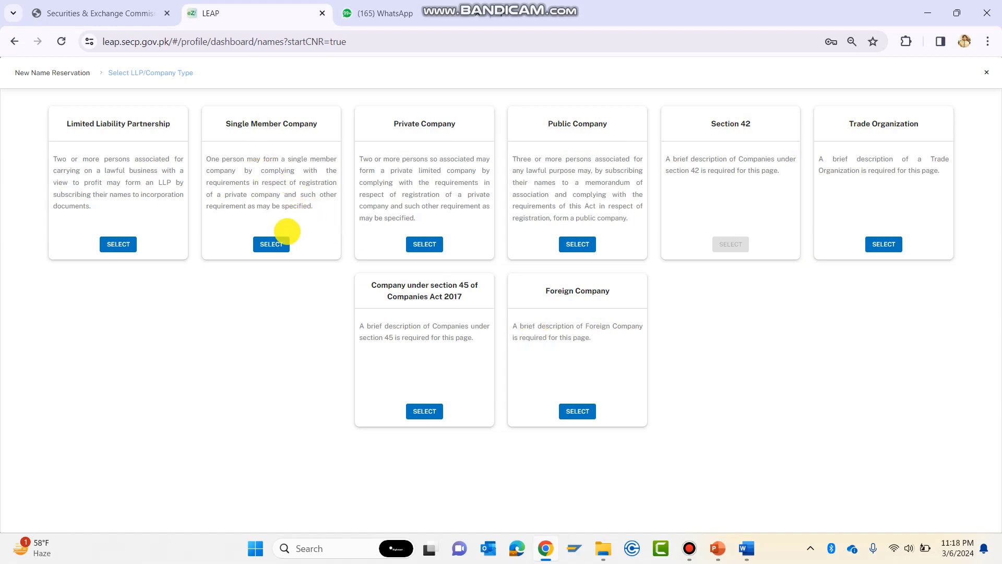
Choose a Single Member Company limited by shares, review its incorporation guidance, and continue to proposing company names
left_click(271, 244)
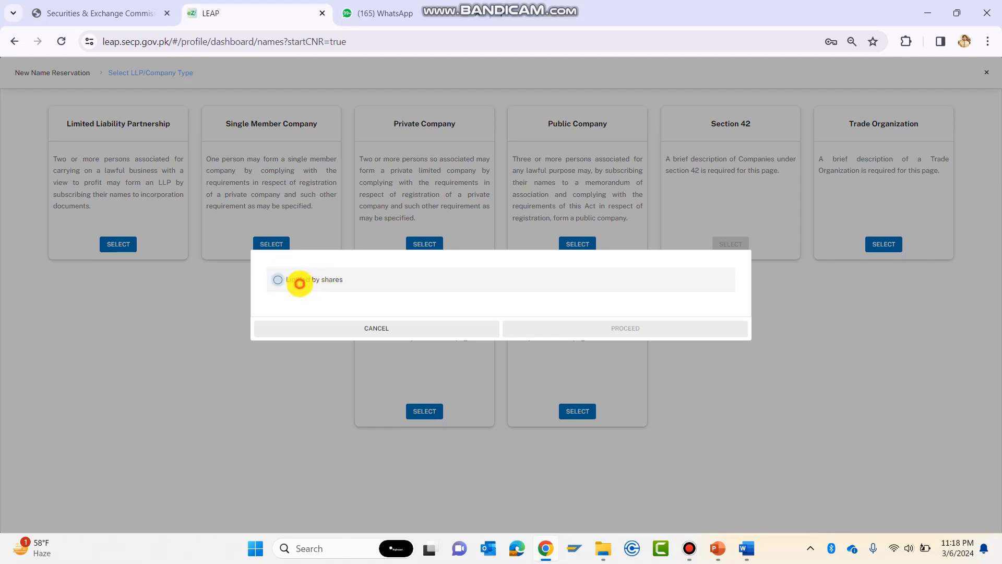
left_click(299, 282)
left_click(637, 327)
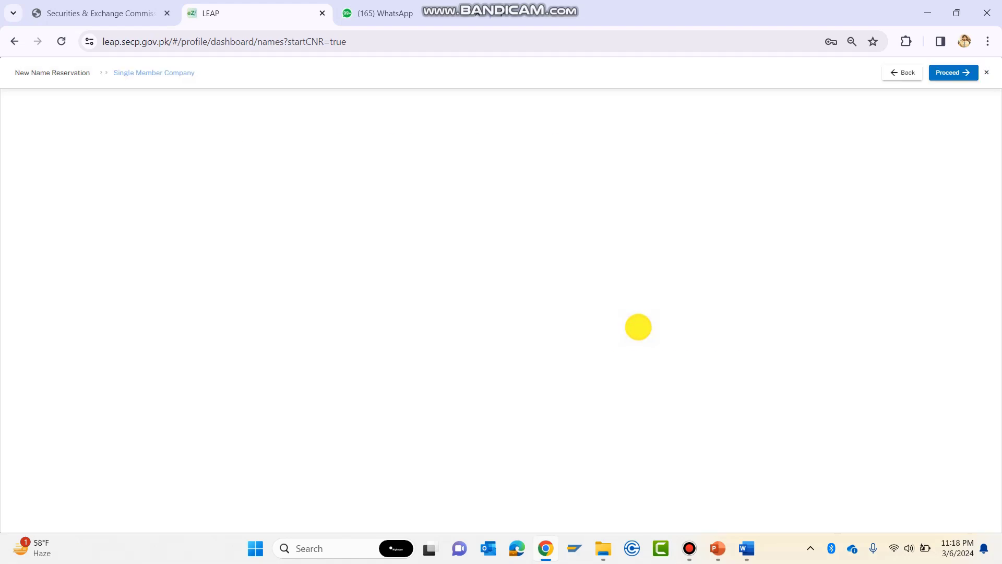
scroll(353, 225, "down", 2)
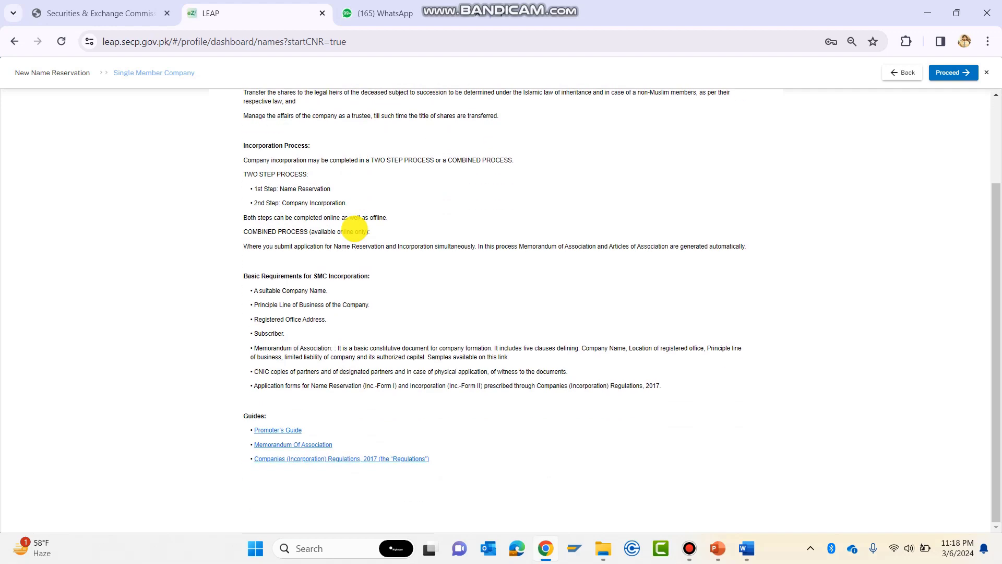
scroll(354, 229, "up", 2)
scroll(355, 229, "down", 3)
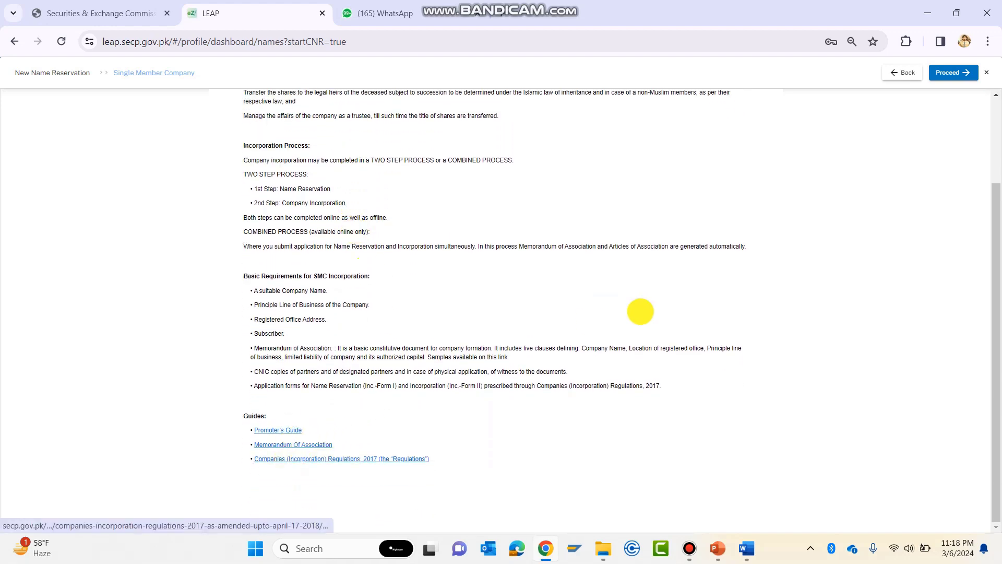
scroll(844, 217, "up", 2)
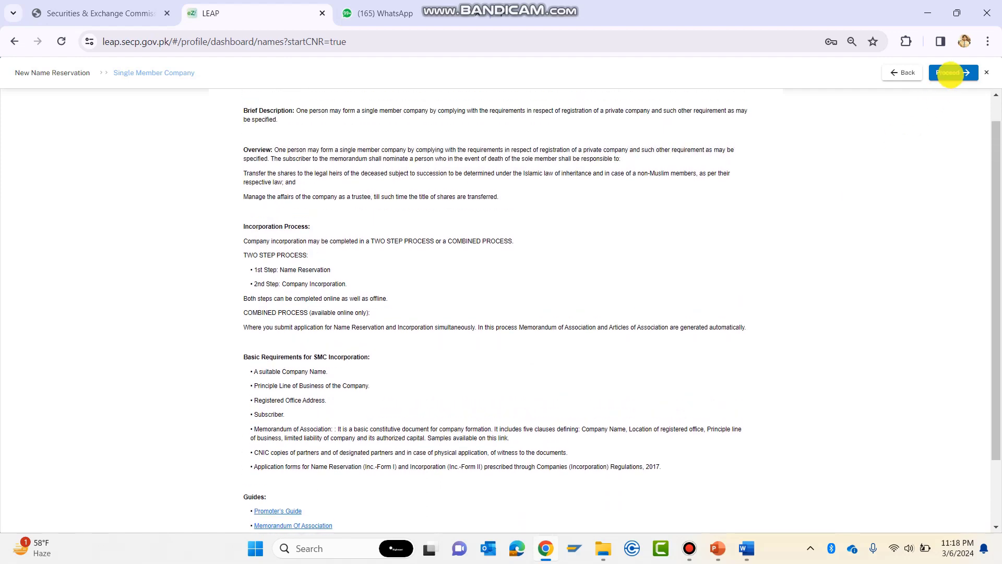
left_click(951, 73)
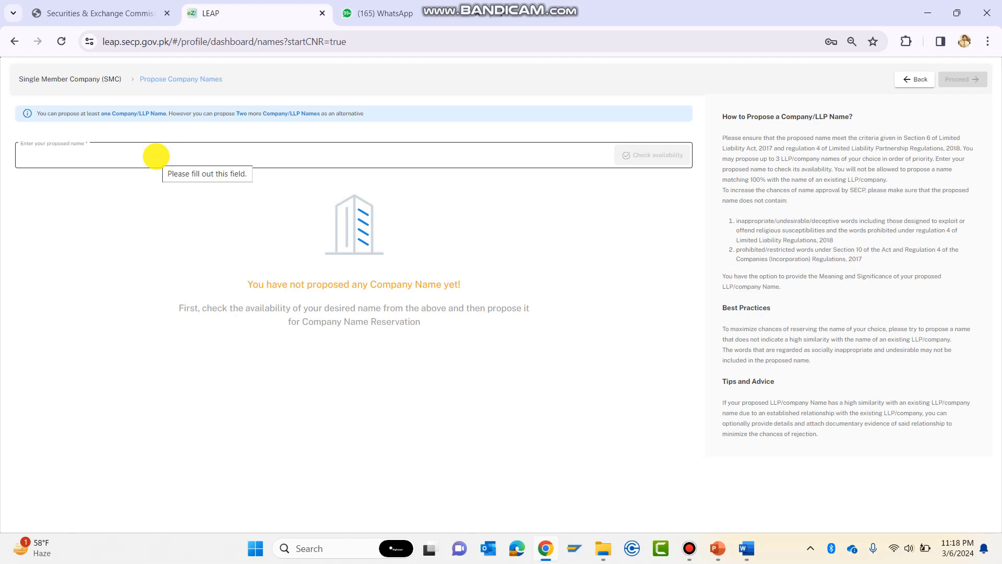
Check the availability of the company name GROWTH CONTRACTOR and start proposing it as the first name
left_click(156, 155)
type("GROWTH CONTRACTOR")
left_click(650, 155)
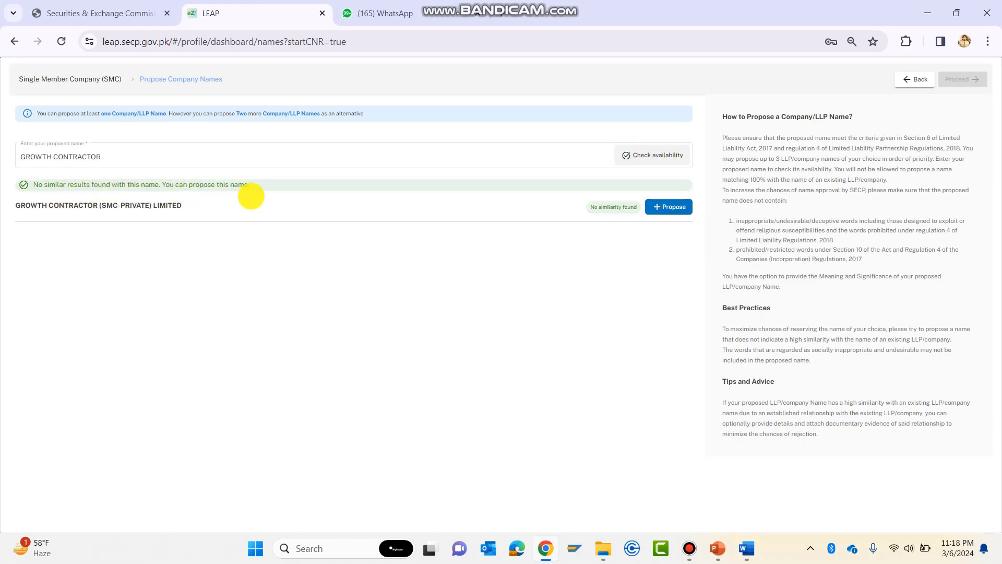
left_click(668, 207)
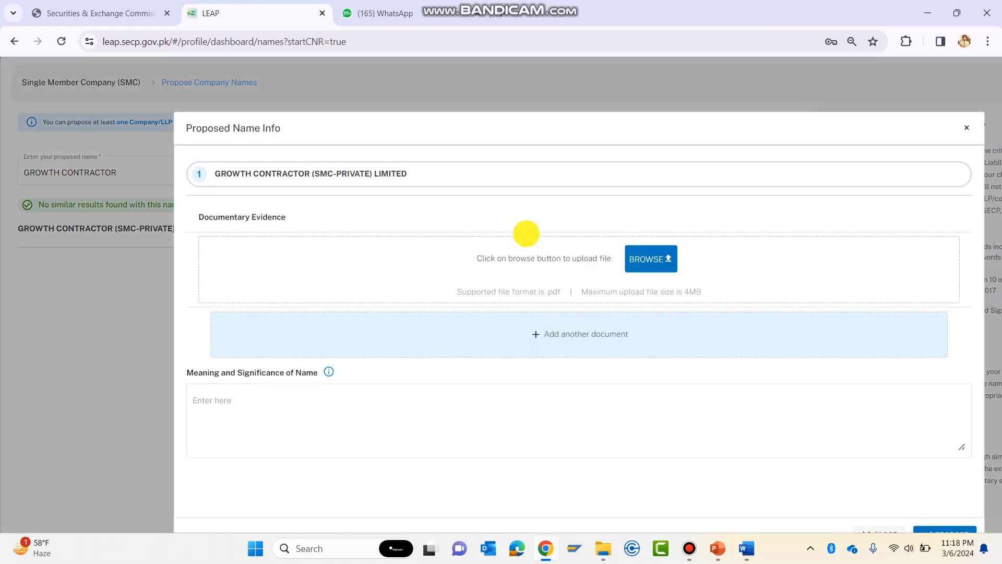
Enter "Growth contractors business is construction relating and growth means progressive." as the first name's meaning and significance, and submit the proposal
scroll(526, 233, "down", 2)
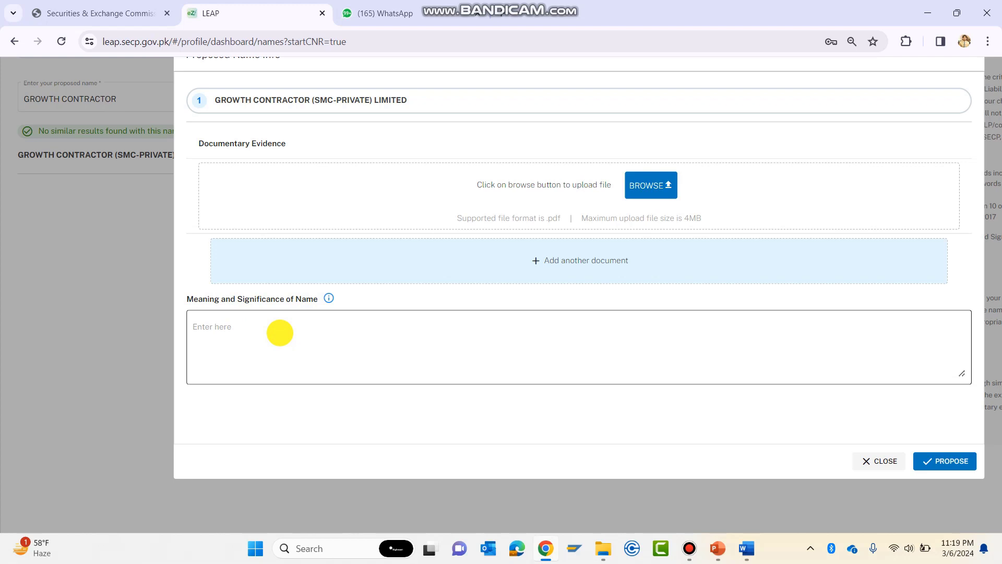
left_click(280, 332)
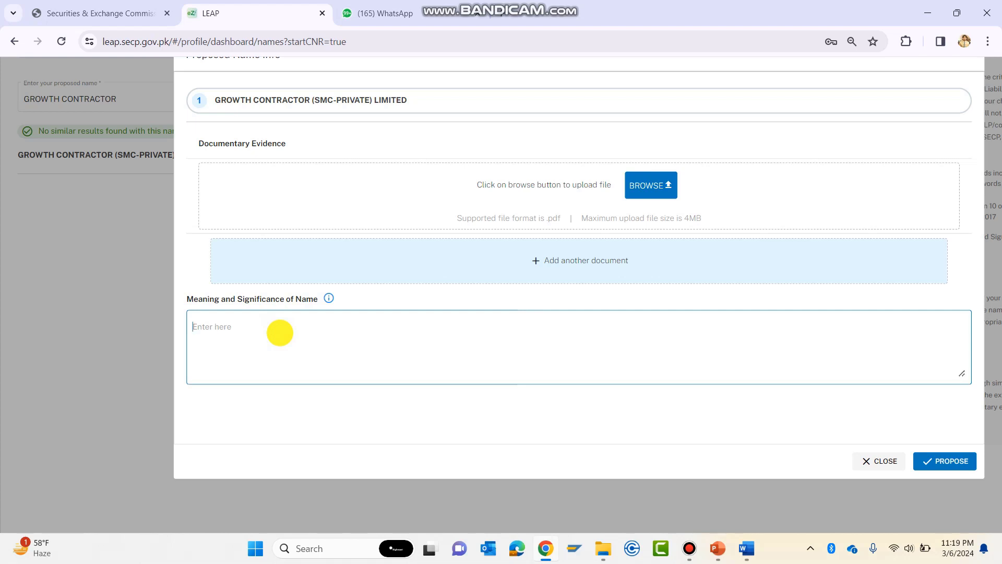
type("Growth contractors business is construction relating and growth means progressive.")
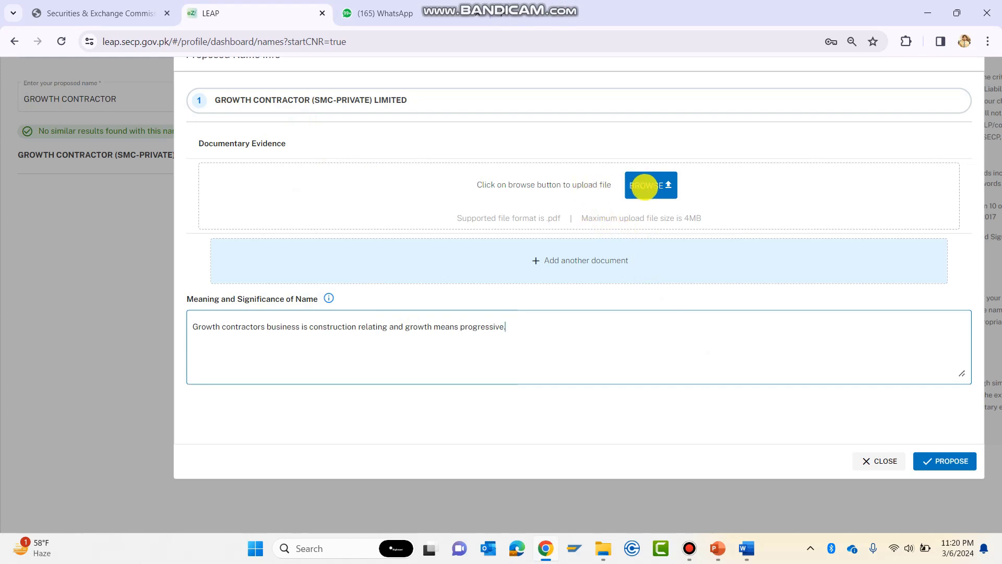
left_click(945, 461)
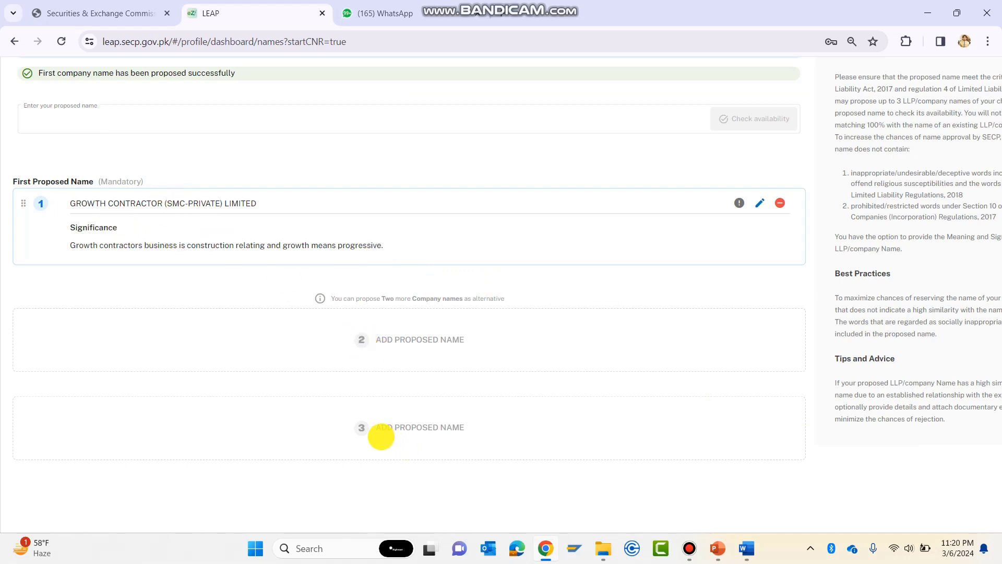
Check the availability of GROWTH CONTRACTORS and start proposing it as the second name, ready to enter its meaning and significance
left_click(109, 120)
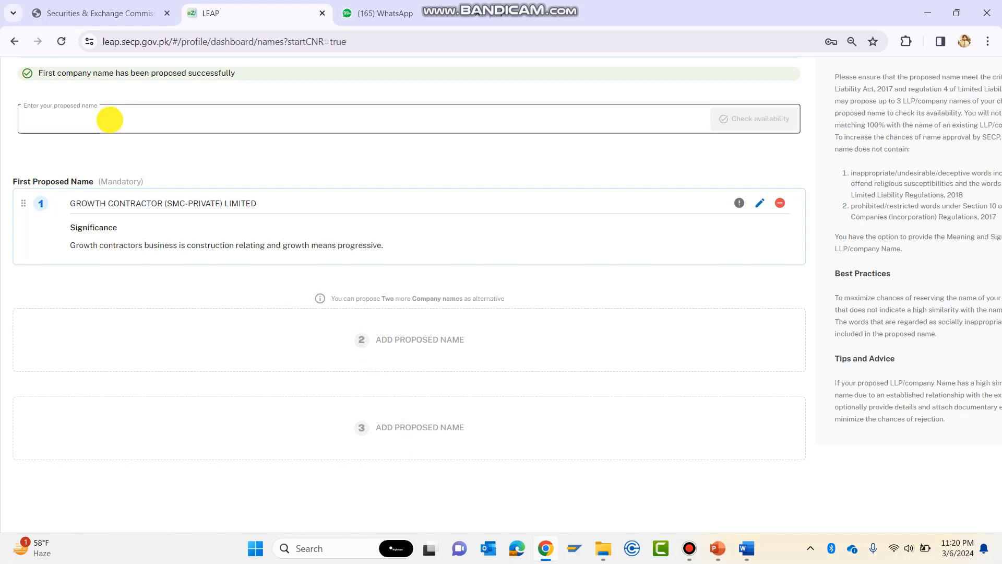
left_click(110, 120)
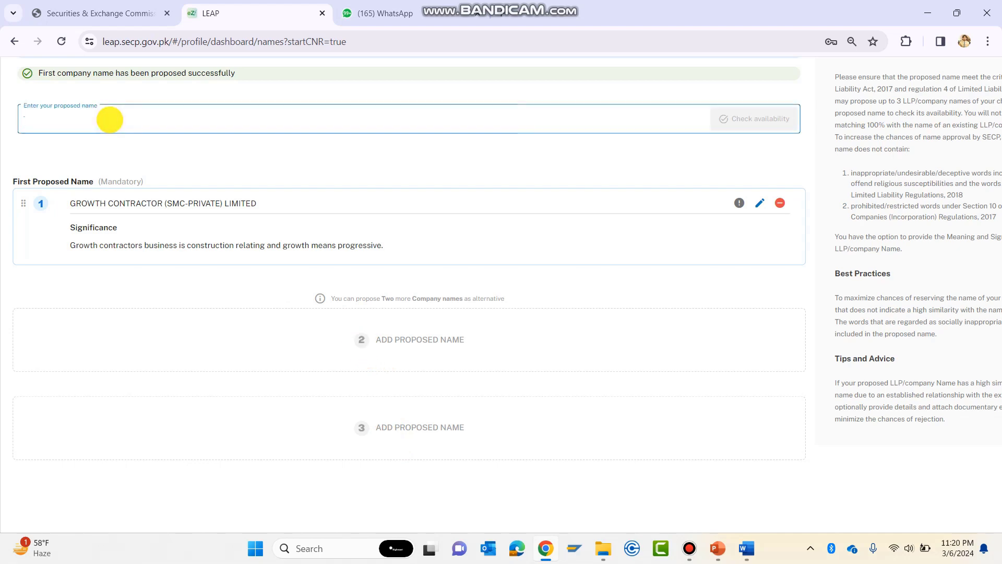
type("GROWTH CONTRACTOR")
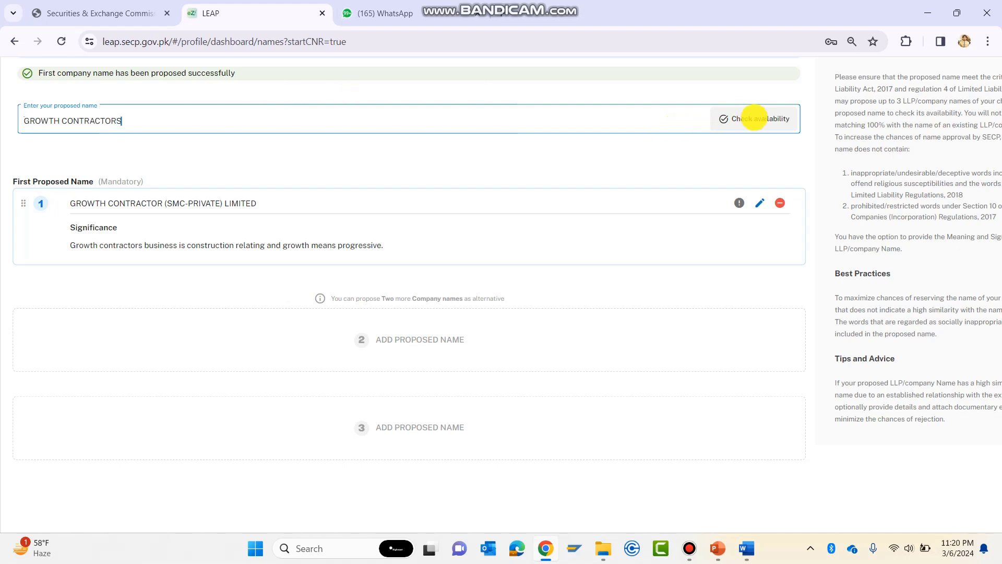
left_click(756, 118)
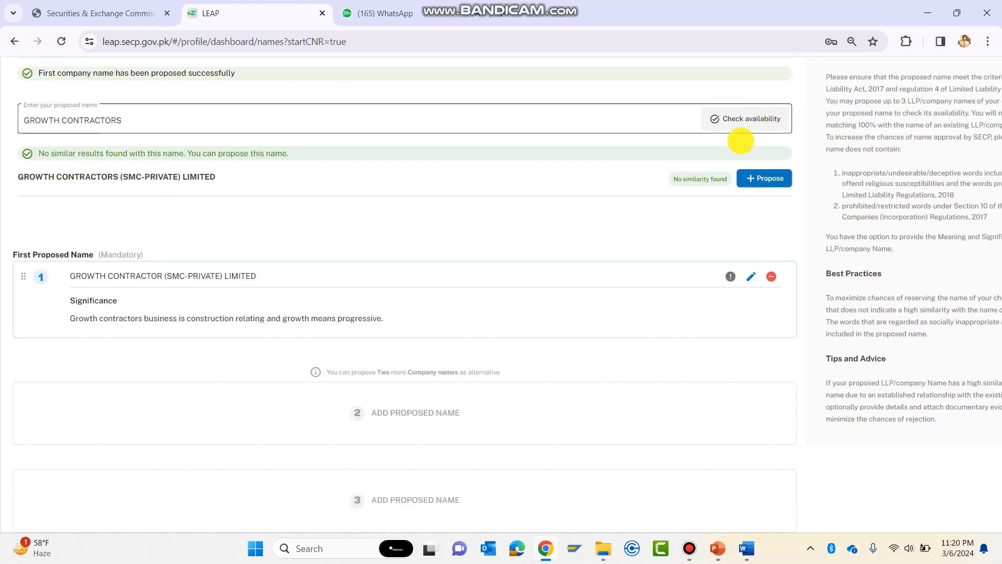
left_click(775, 179)
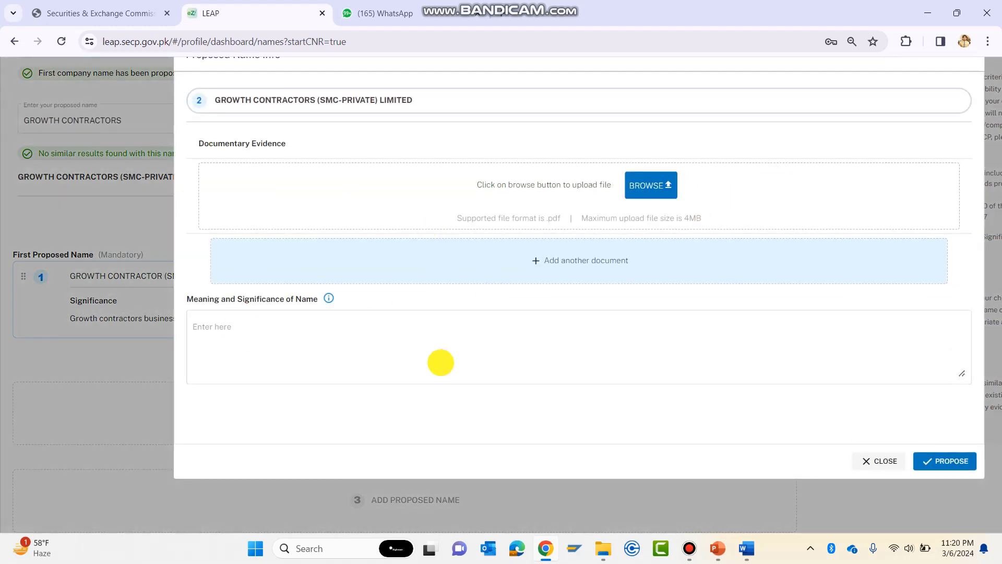
left_click(286, 353)
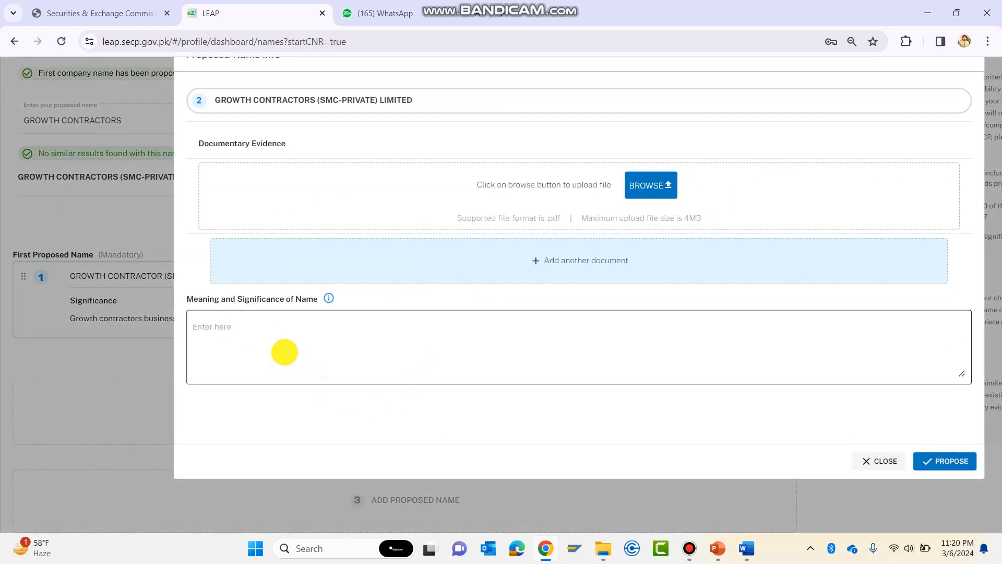
left_click(285, 352)
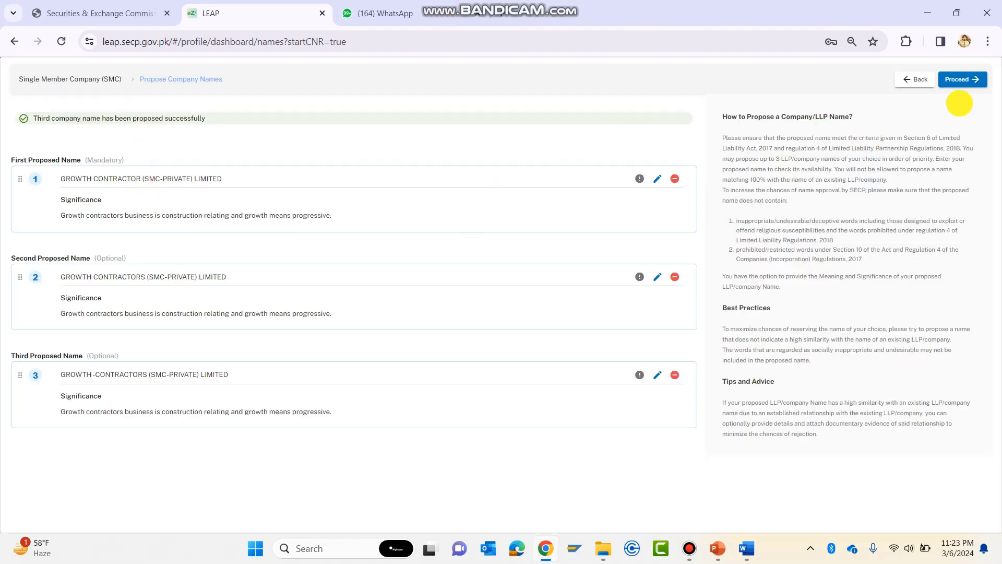
Submit the proposed names and set the business sector to Construction with Construction - Allied (Other) as the principal line of business
left_click(958, 79)
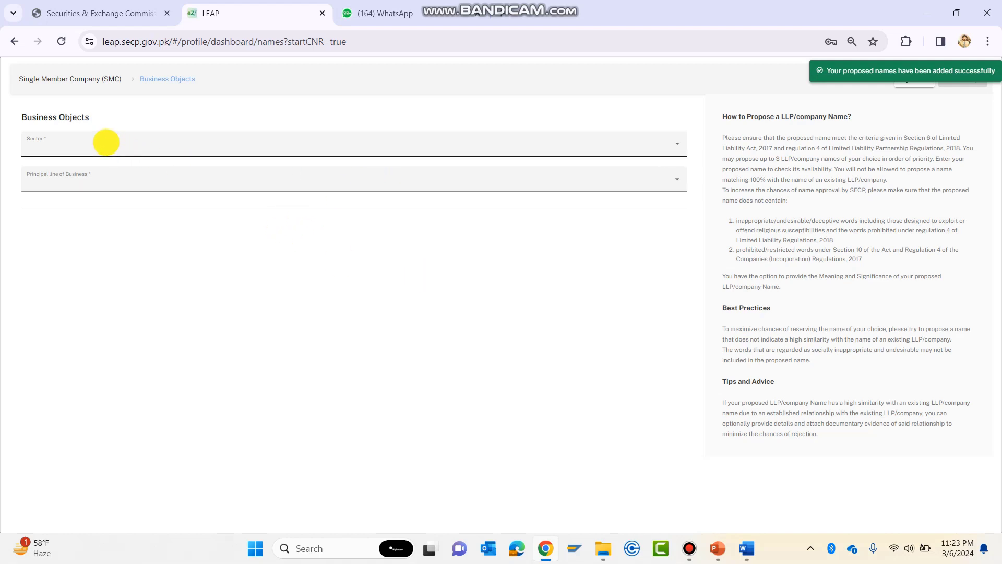
left_click(104, 142)
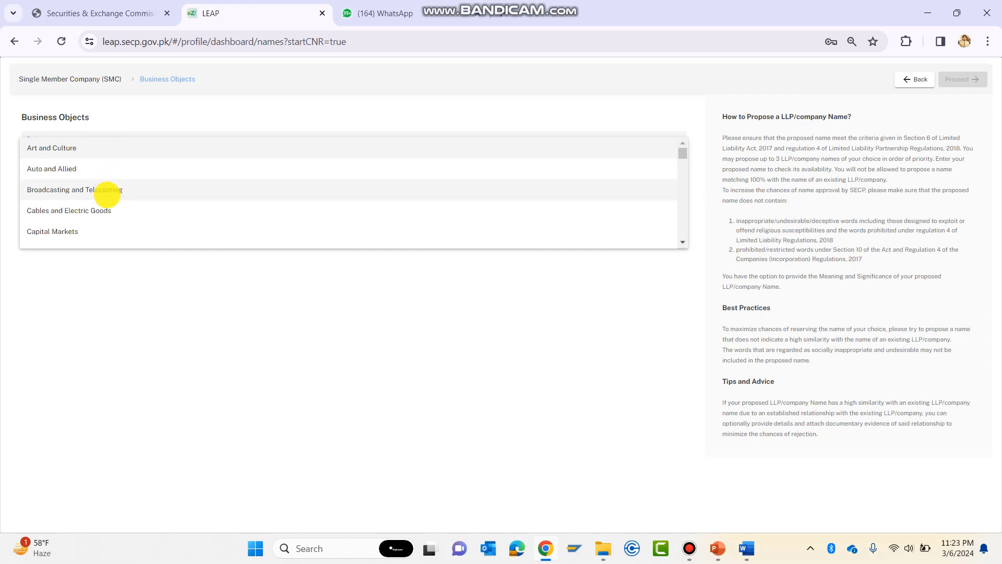
scroll(107, 194, "down", 3)
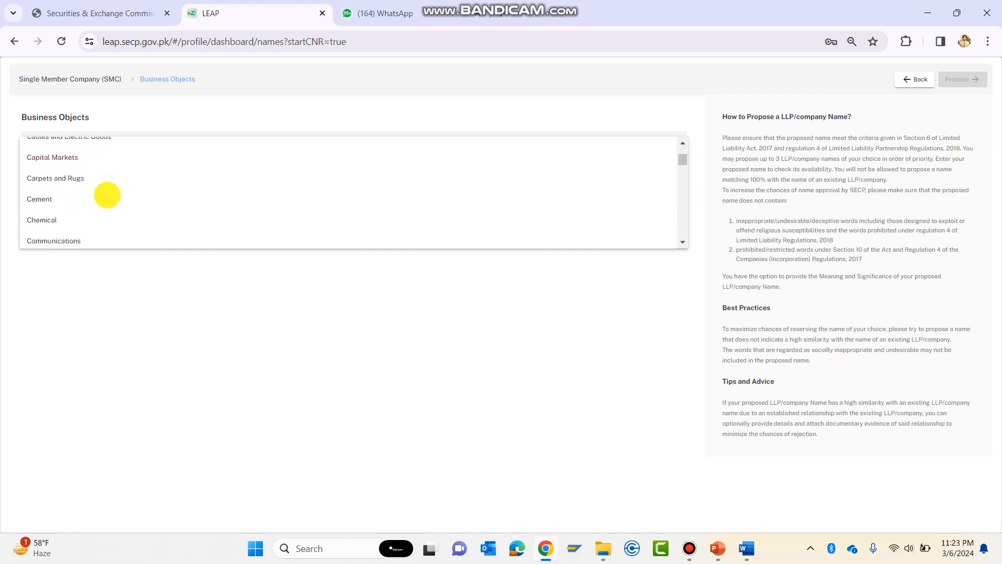
scroll(107, 195, "down", 2)
left_click(47, 220)
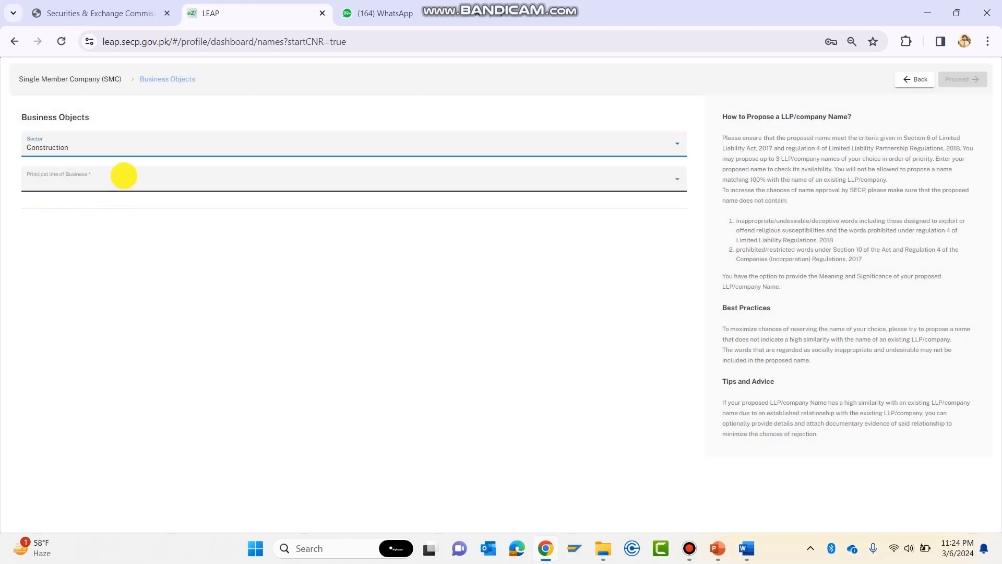
left_click(124, 175)
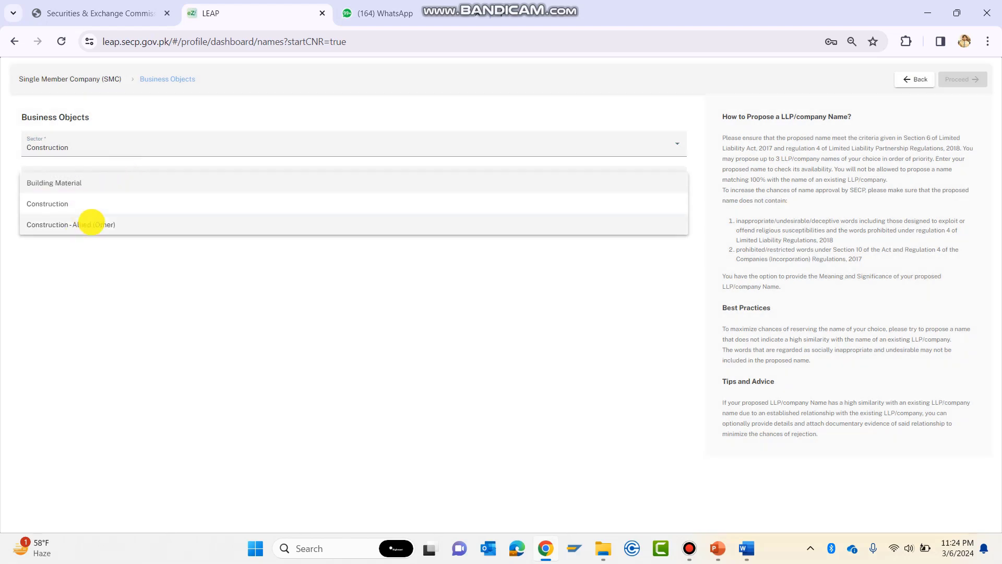
left_click(91, 223)
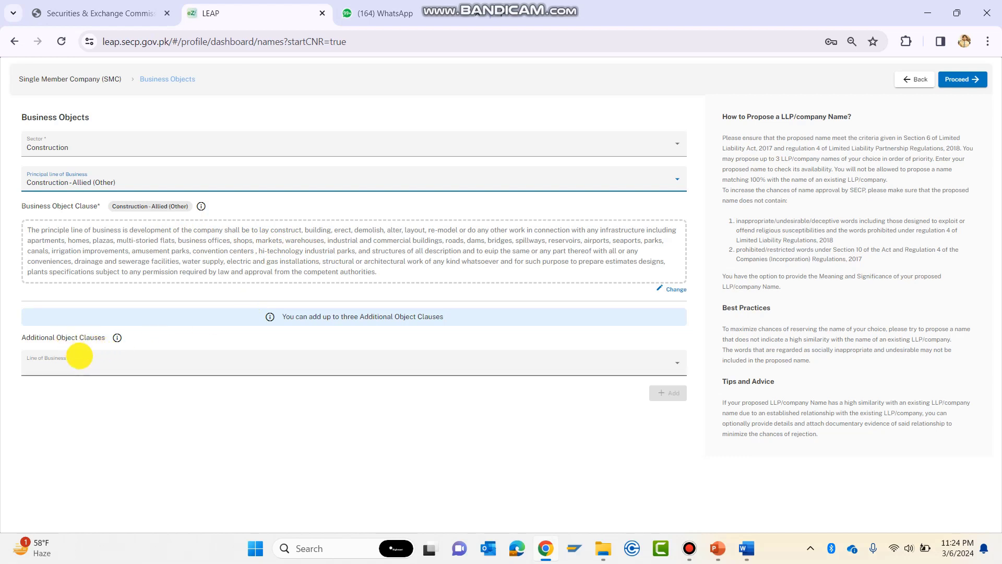
Add Construction as an additional object clause and proceed with the business objects
left_click(80, 358)
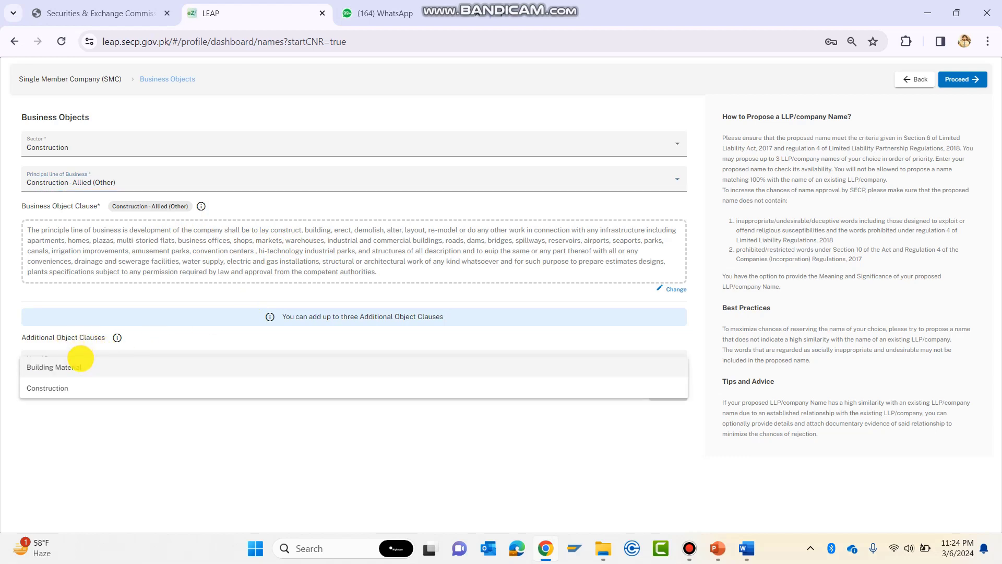
left_click(78, 367)
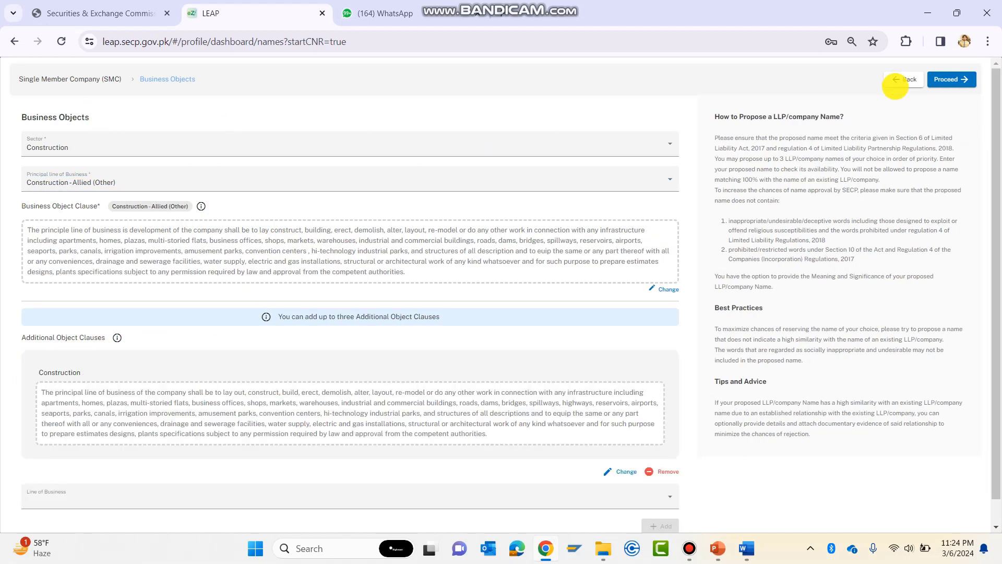
left_click(949, 81)
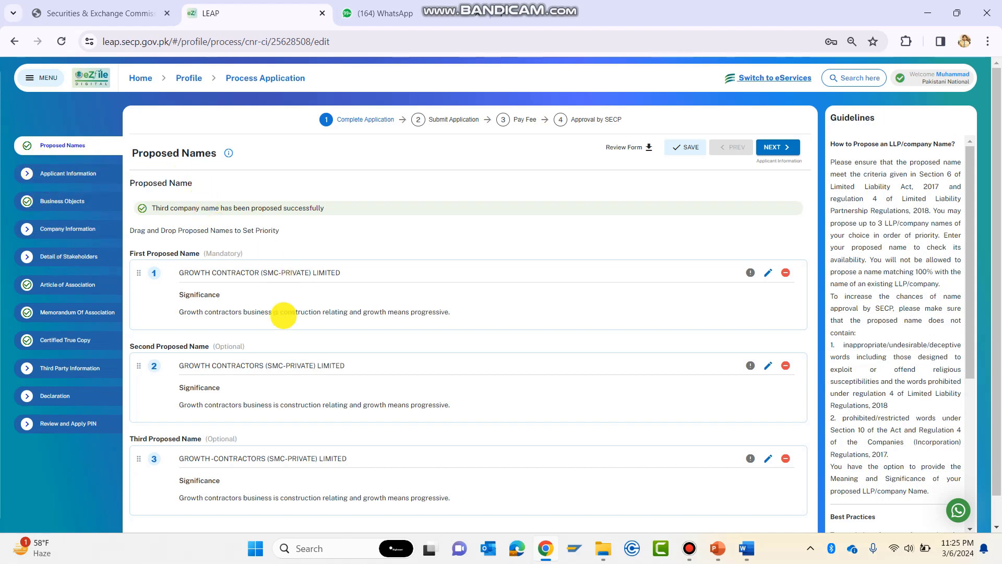
Review the three proposed names in the application form and save the application
scroll(283, 316, "down", 1)
scroll(283, 316, "up", 1)
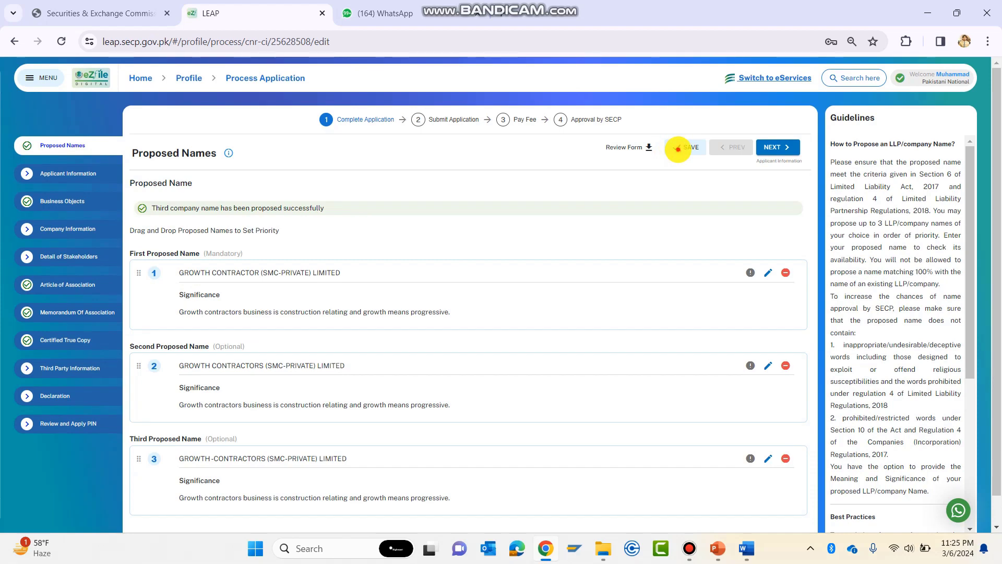
left_click(678, 149)
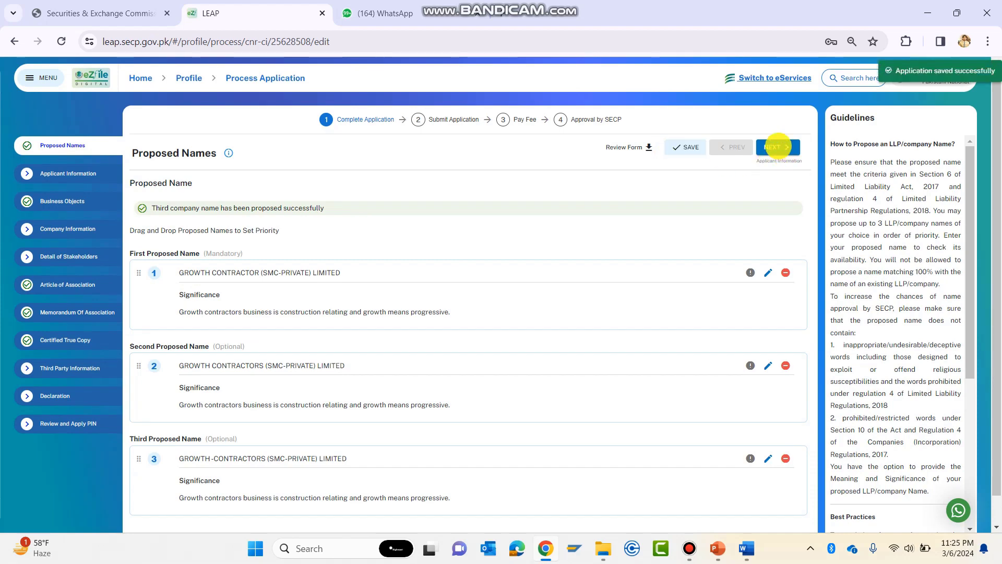
Proceed to the applicant information and set the postal address country to Pakistan
left_click(774, 147)
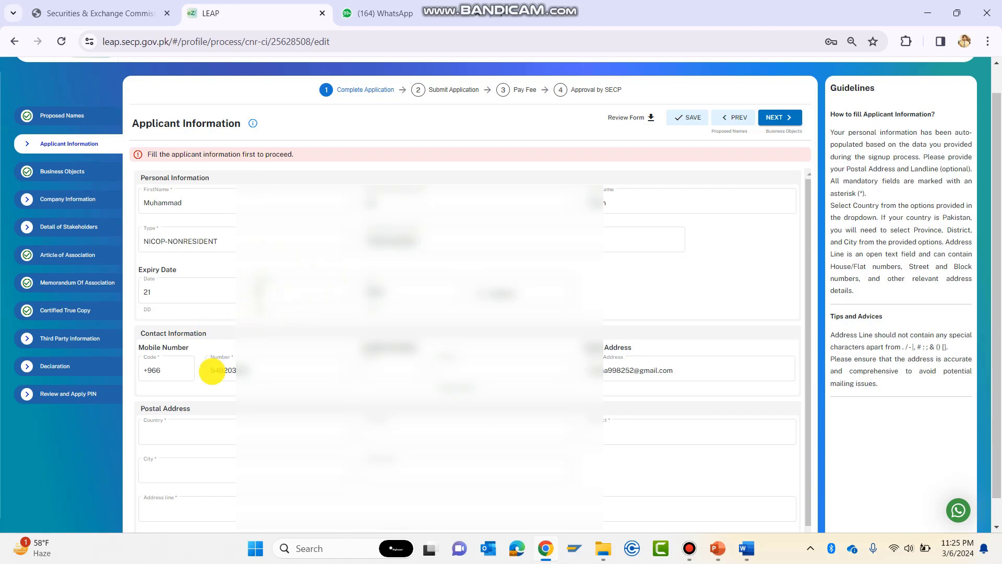
scroll(211, 370, "down", 1)
left_click(309, 492)
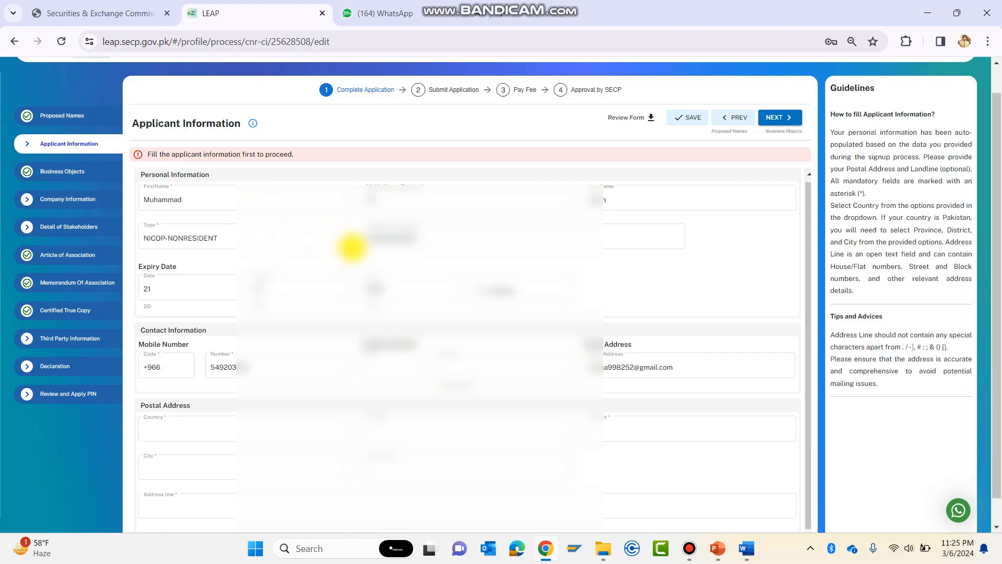
scroll(258, 400, "down", 1)
left_click(259, 401)
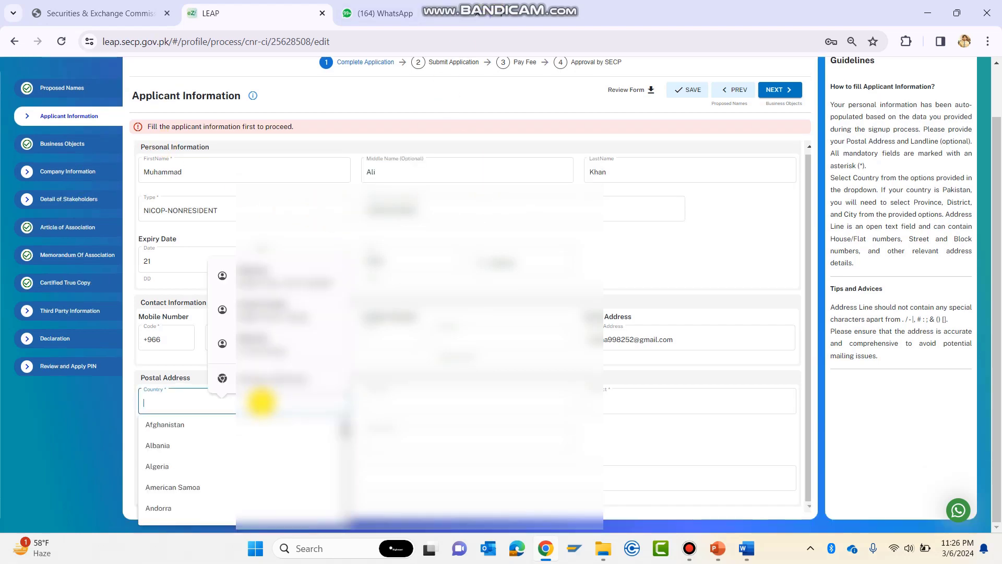
left_click(282, 343)
Choose the province, district and city of the applicant's postal address
left_click(425, 404)
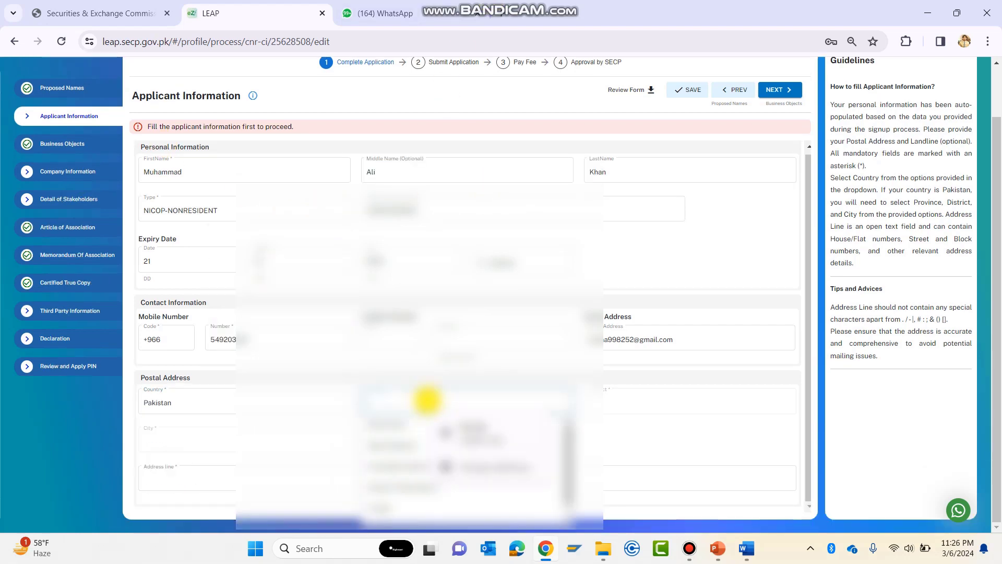
left_click(410, 443)
left_click(637, 404)
left_click(616, 508)
left_click(247, 440)
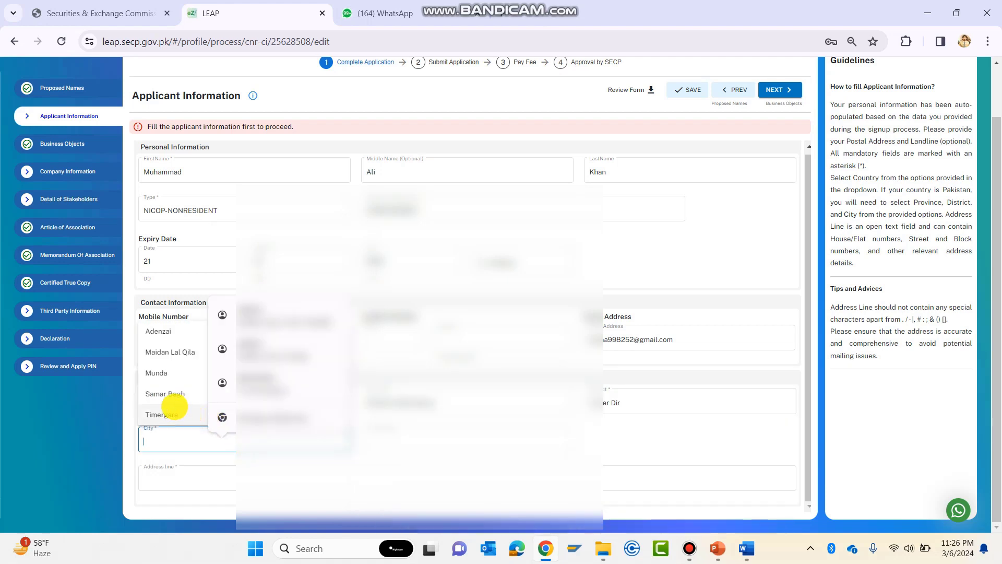
left_click(170, 352)
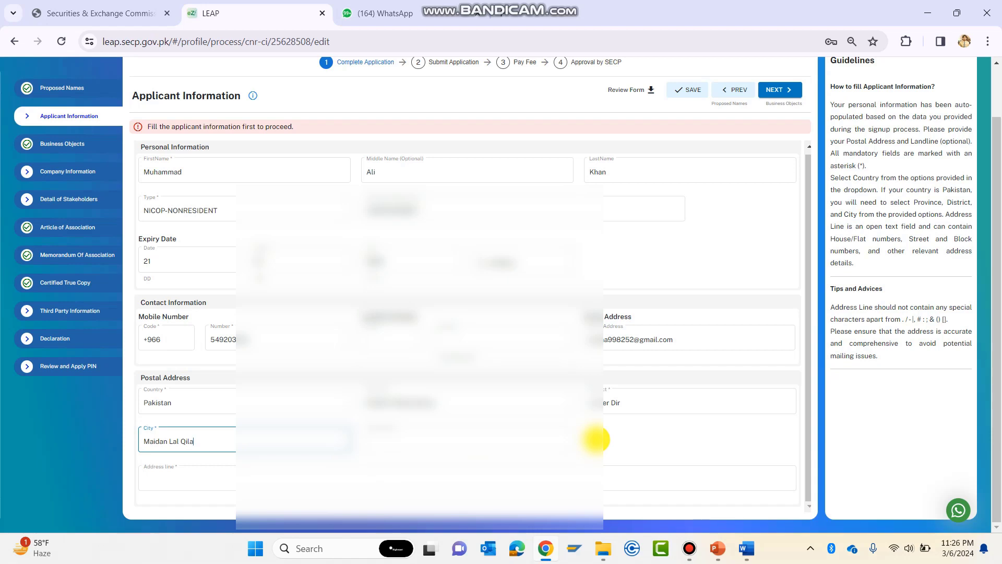
Enter the address line of the applicant's postal address and proceed to the business objects
left_click(595, 477)
key("ctrl+v")
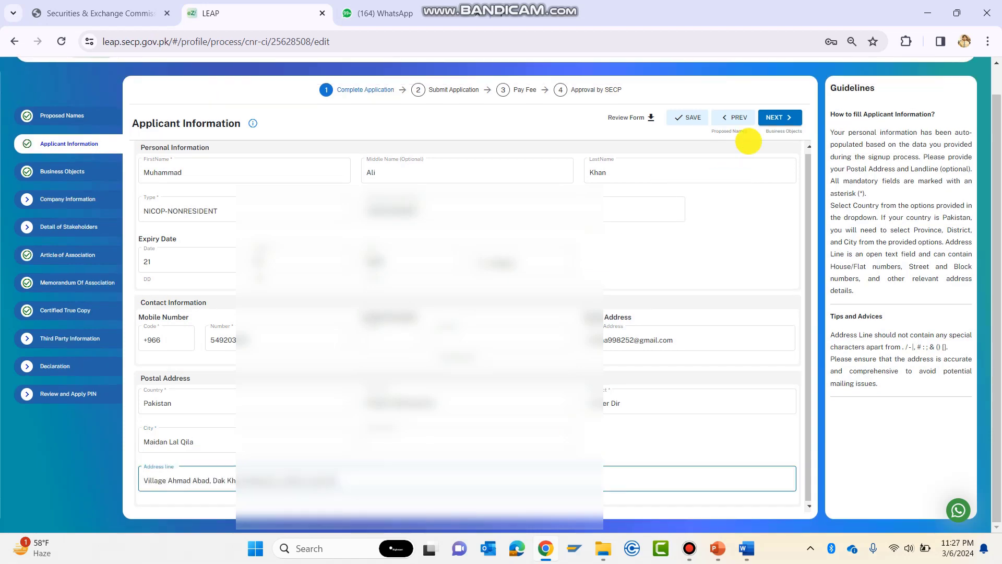
left_click(774, 117)
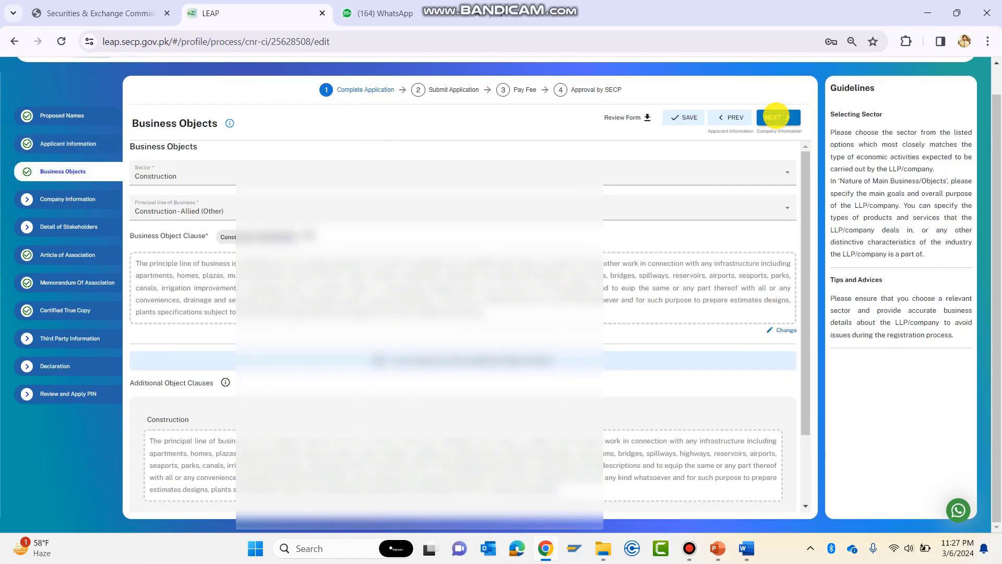
Review the business object clause and the additional Construction clause, and proceed to the company information
scroll(279, 256, "down", 2)
scroll(278, 255, "down", 1)
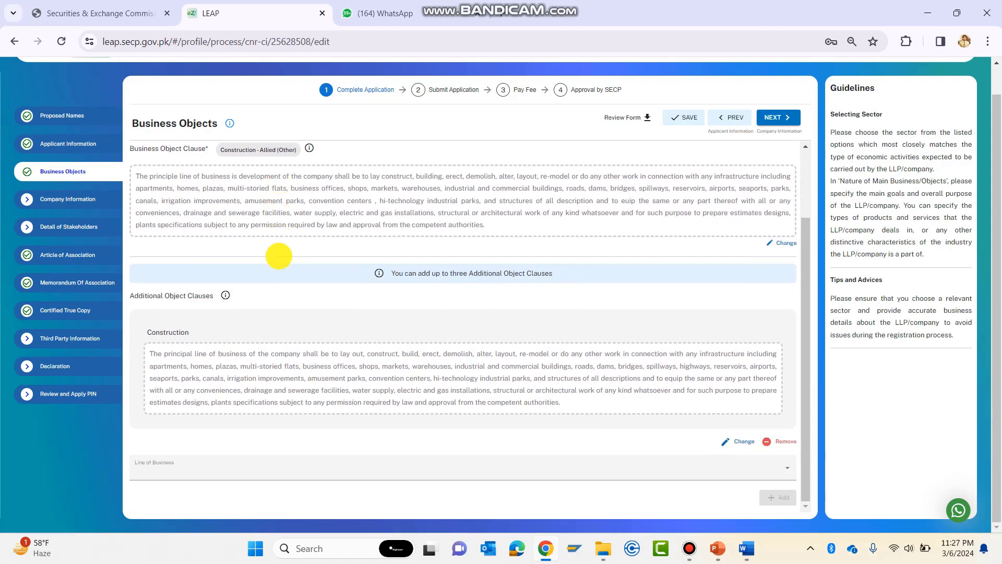
scroll(278, 256, "up", 2)
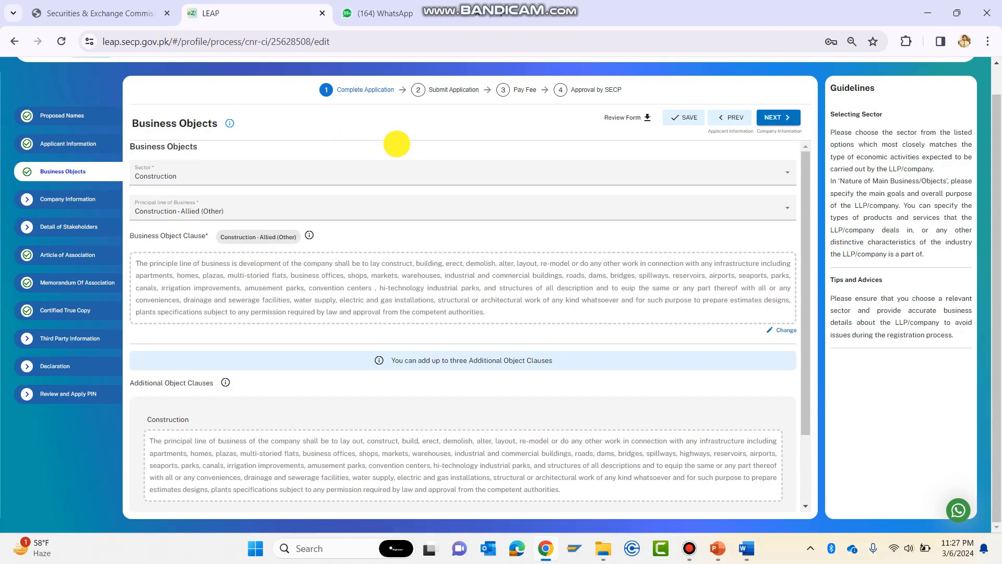
left_click(772, 115)
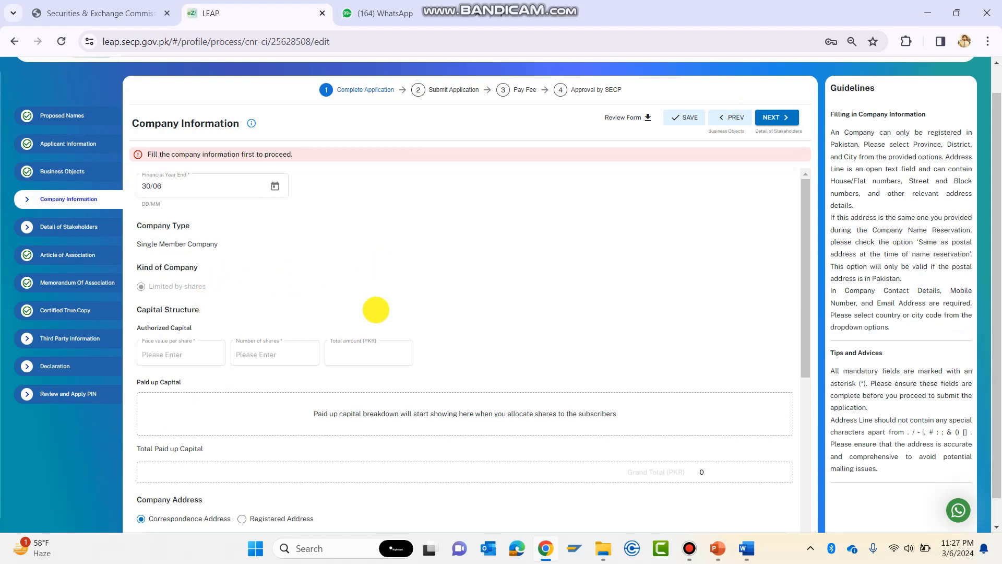
Keep 30/06 as the financial year end and set the authorized capital to 10000 shares with a face value of 10 each
left_click(275, 187)
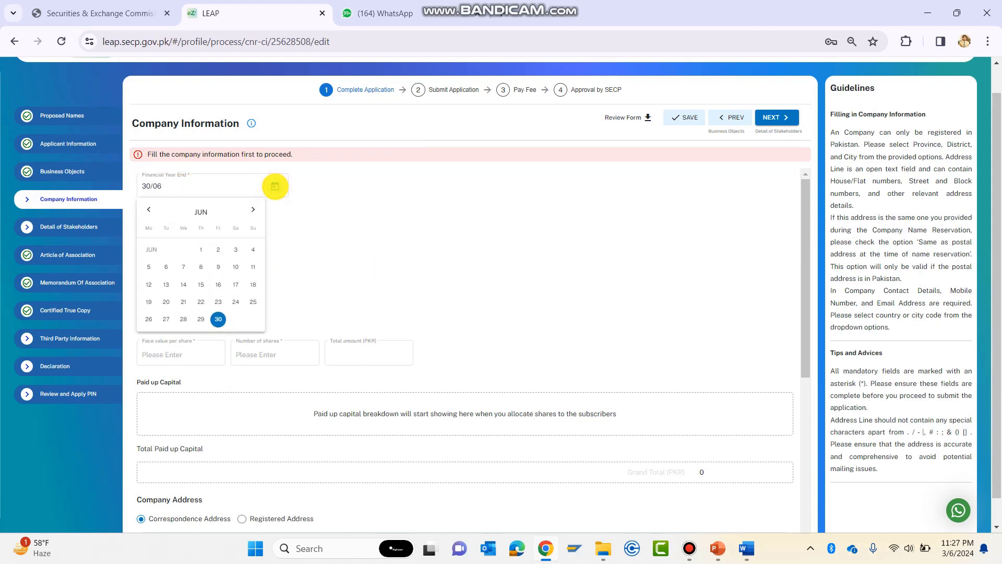
left_click(276, 186)
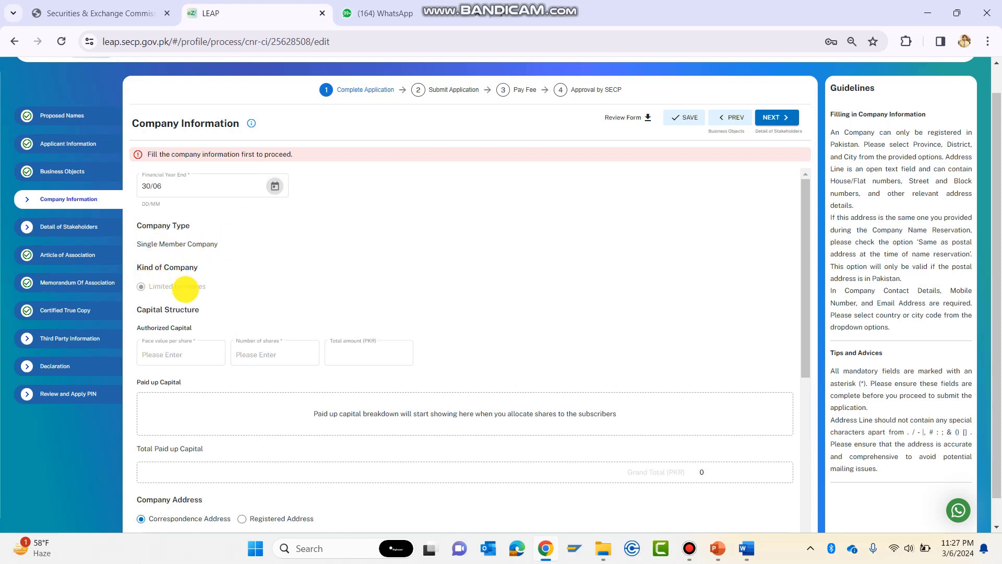
scroll(206, 297, "down", 1)
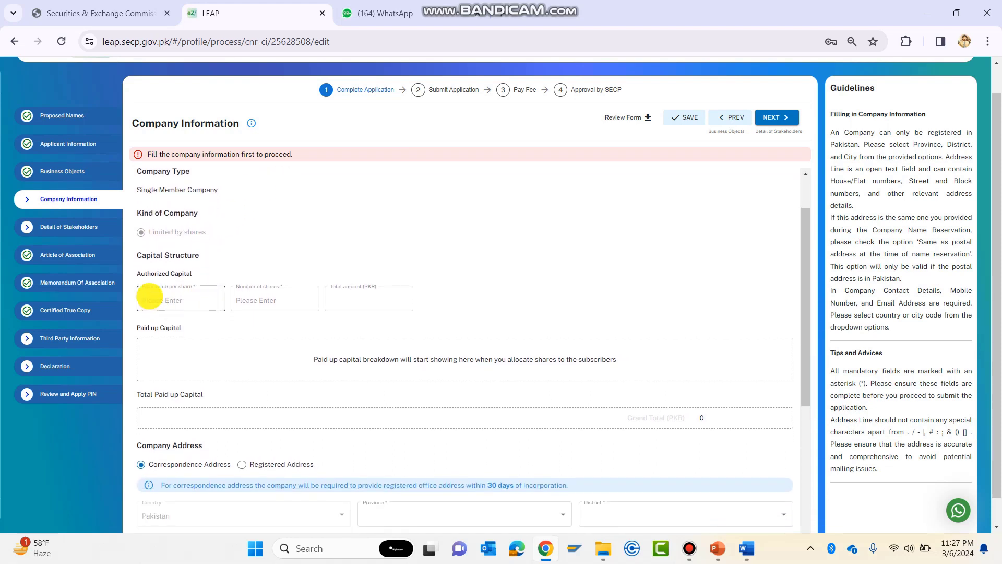
left_click(169, 303)
left_click(161, 304)
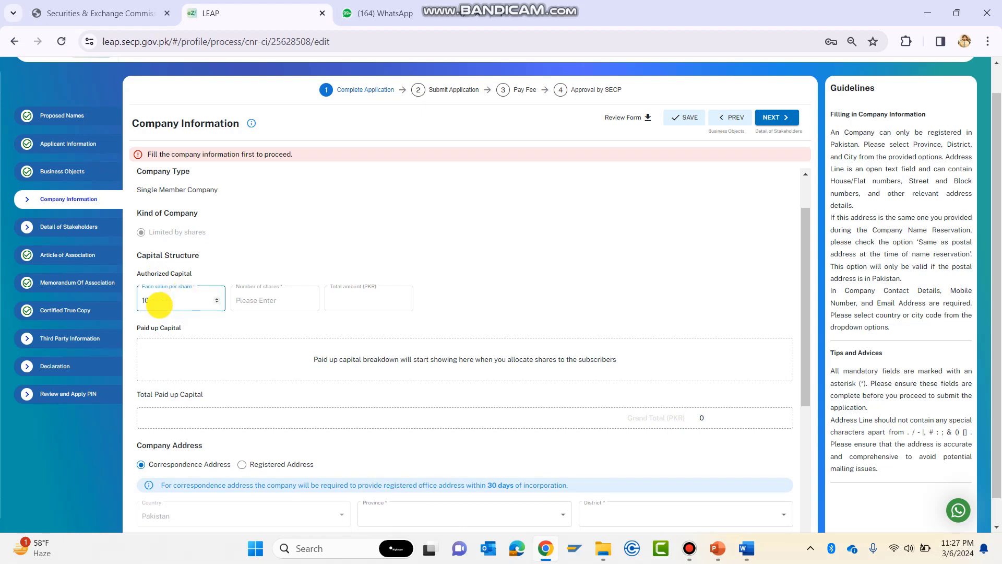
type("10")
left_click(254, 300)
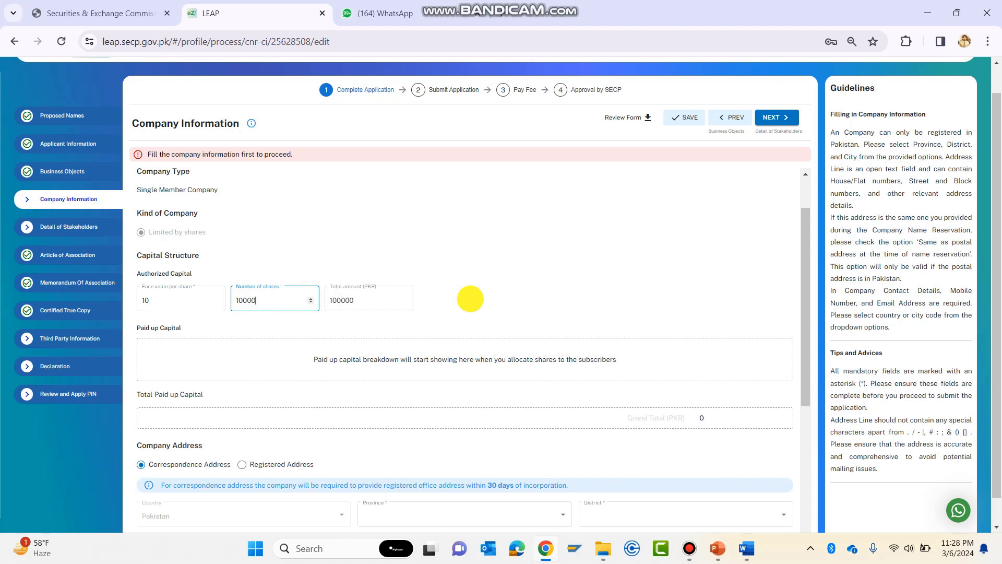
scroll(470, 299, "down", 2)
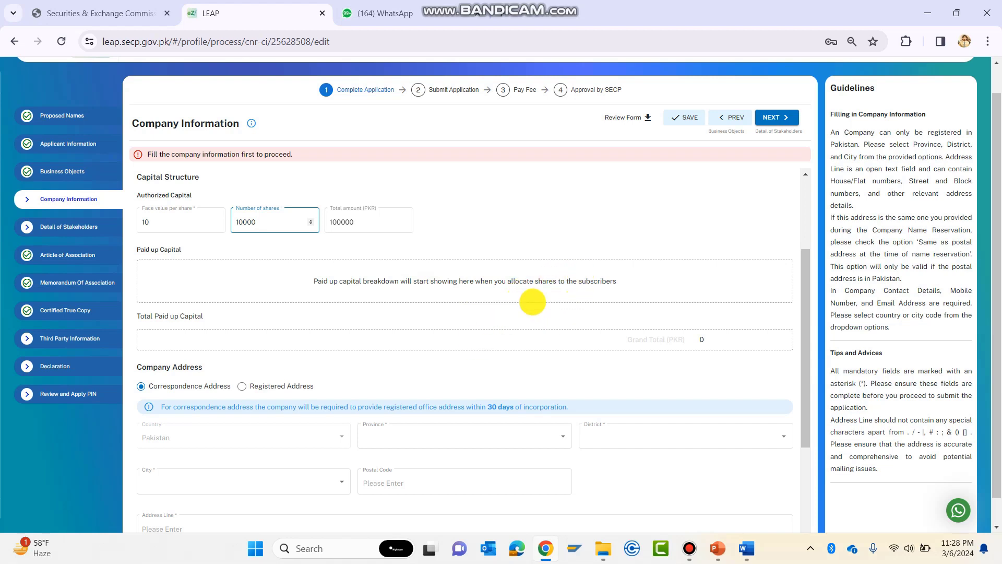
left_click(559, 243)
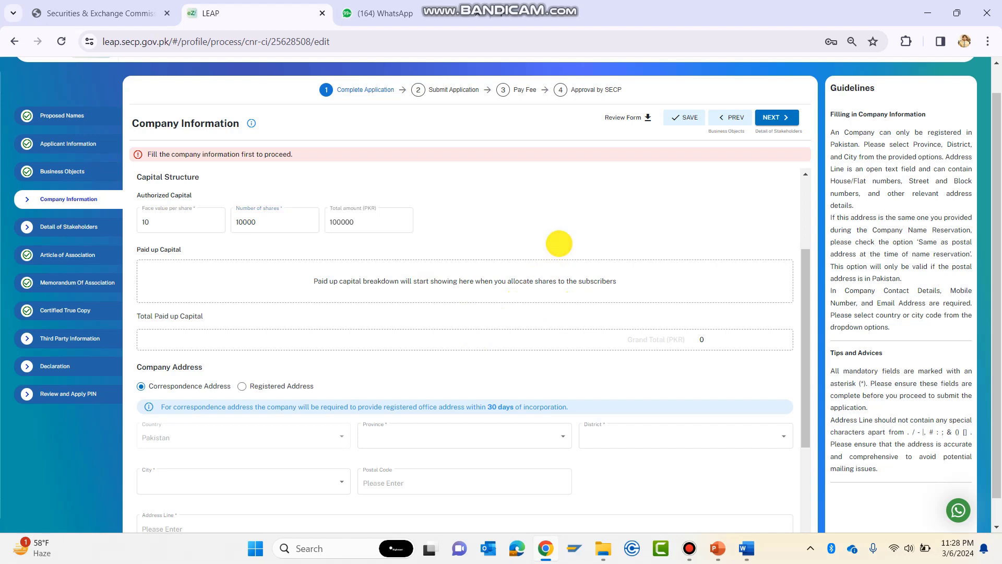
Set the company address type to Registered Address and choose its province, district and city
scroll(559, 243, "down", 2)
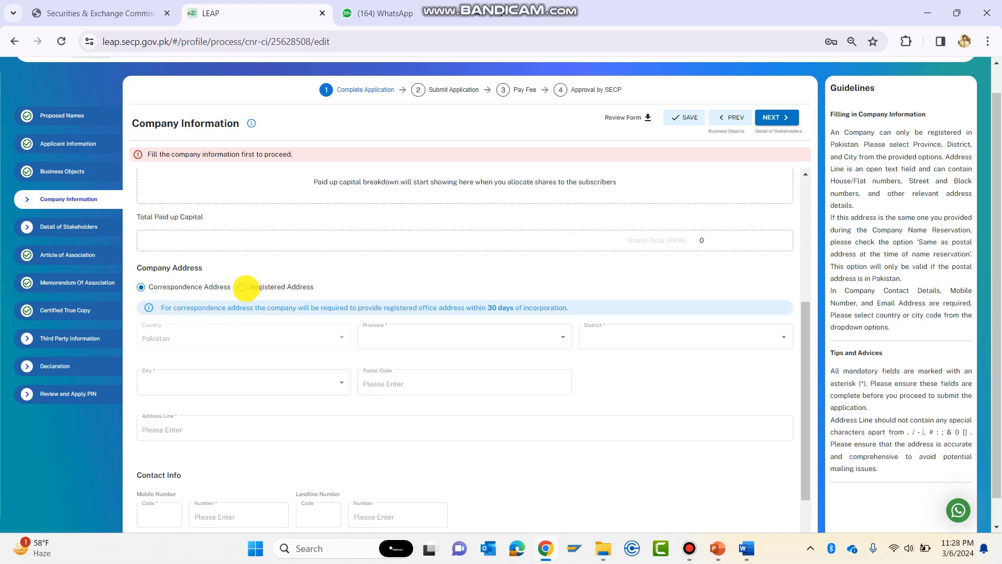
left_click(244, 287)
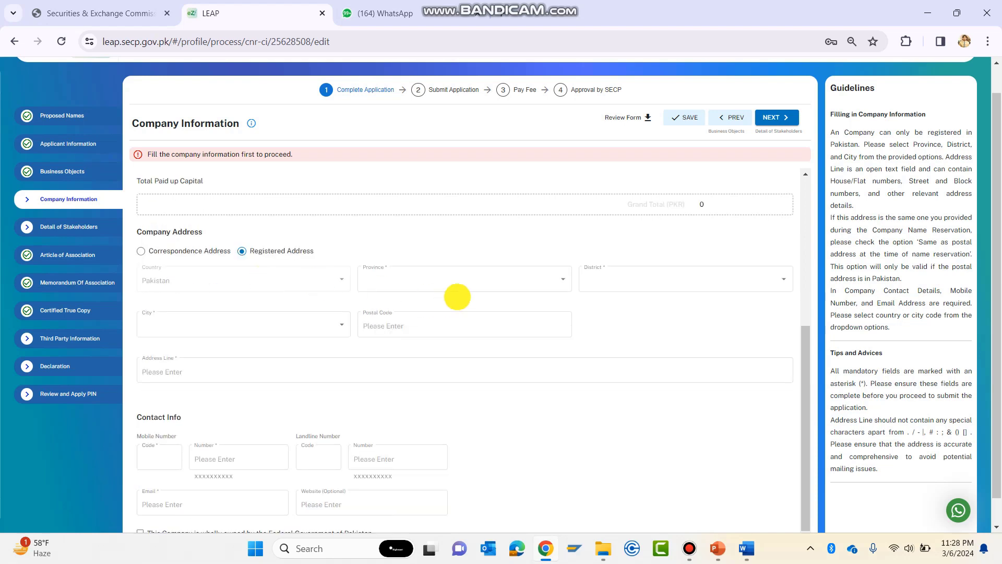
left_click(547, 279)
left_click(380, 365)
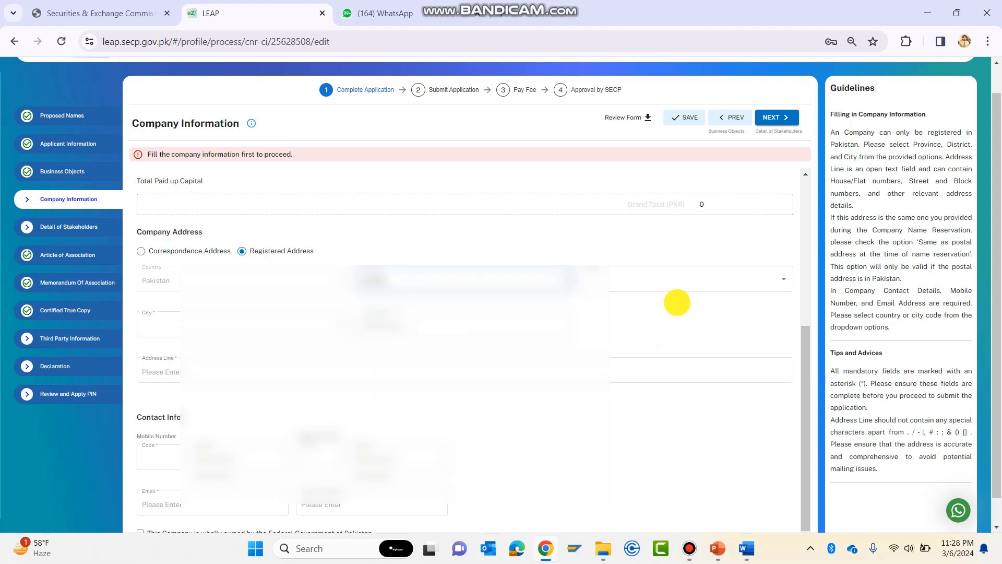
left_click(670, 287)
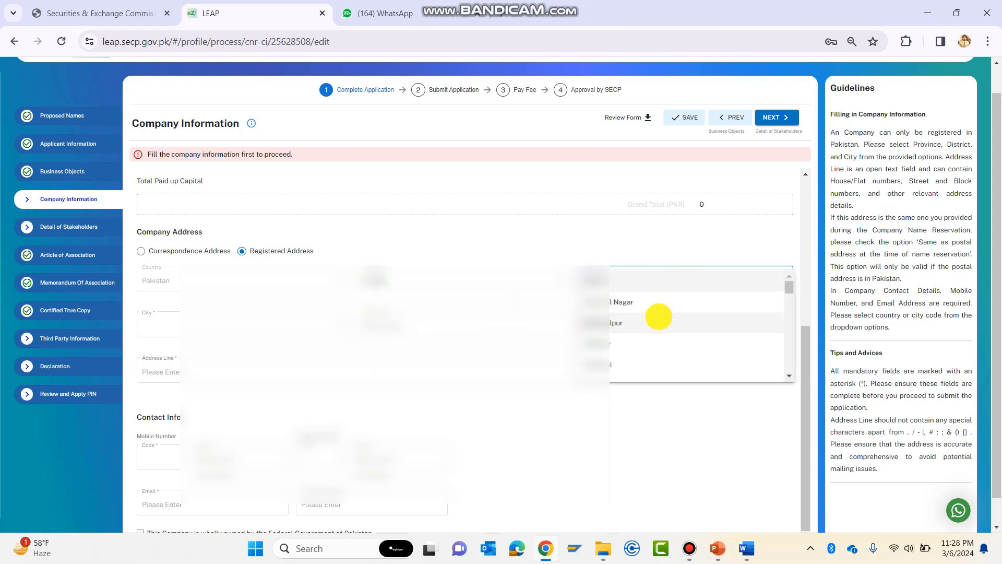
left_click(660, 314)
left_click(284, 333)
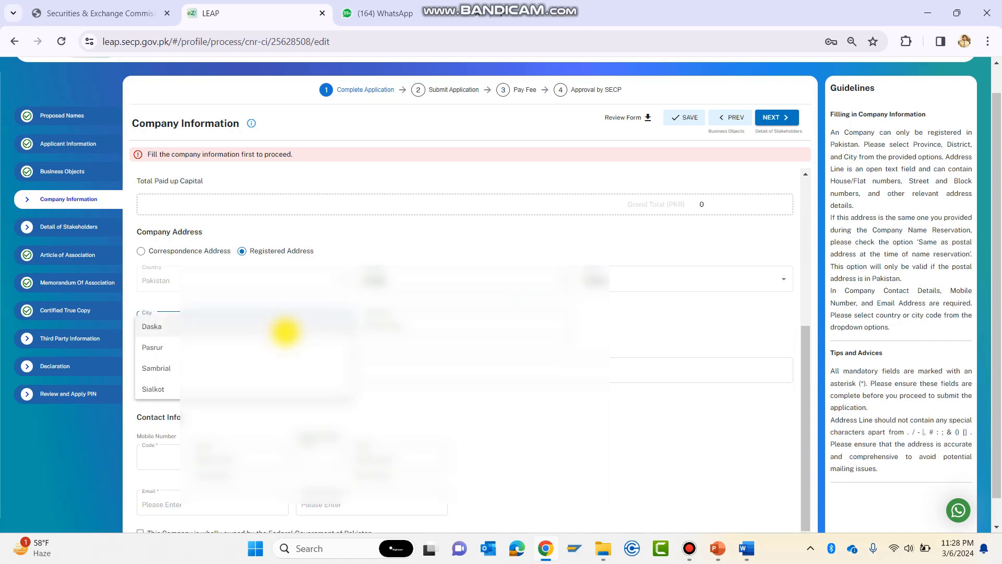
left_click(157, 387)
Fill in the company's address line, mobile number and email, then save and proceed to the stakeholder details
left_click(185, 373)
key("alt+Tab")
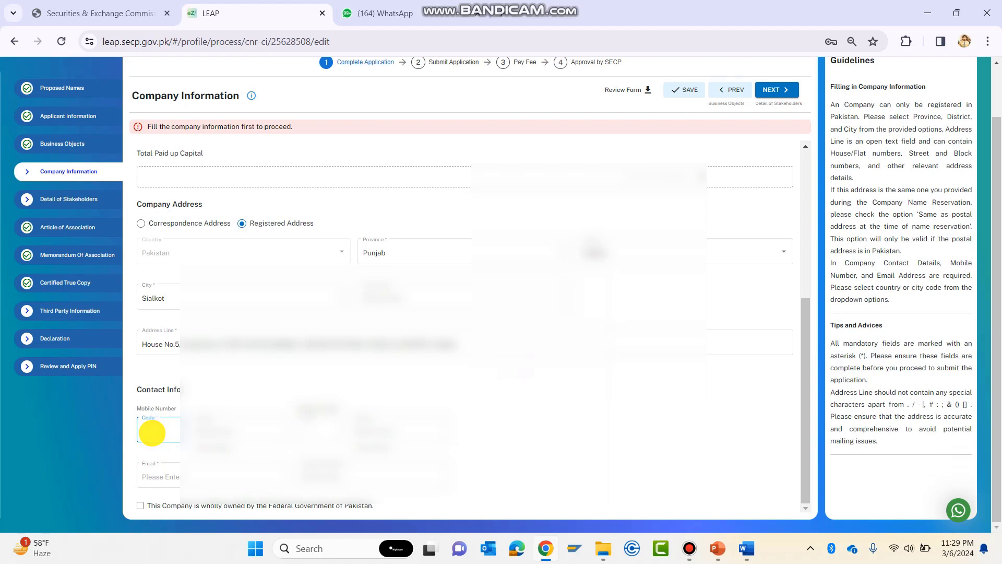
left_click(203, 474)
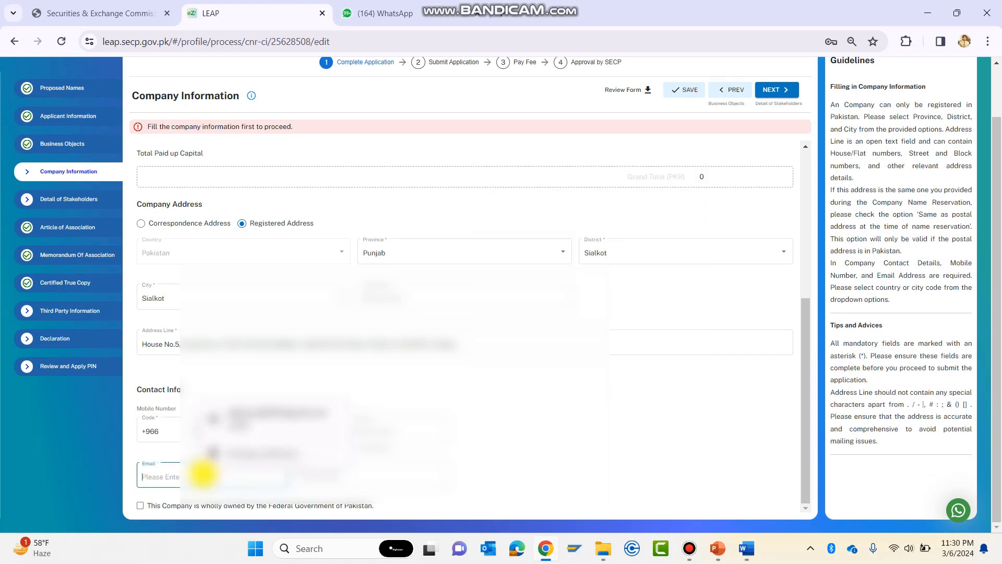
left_click(279, 417)
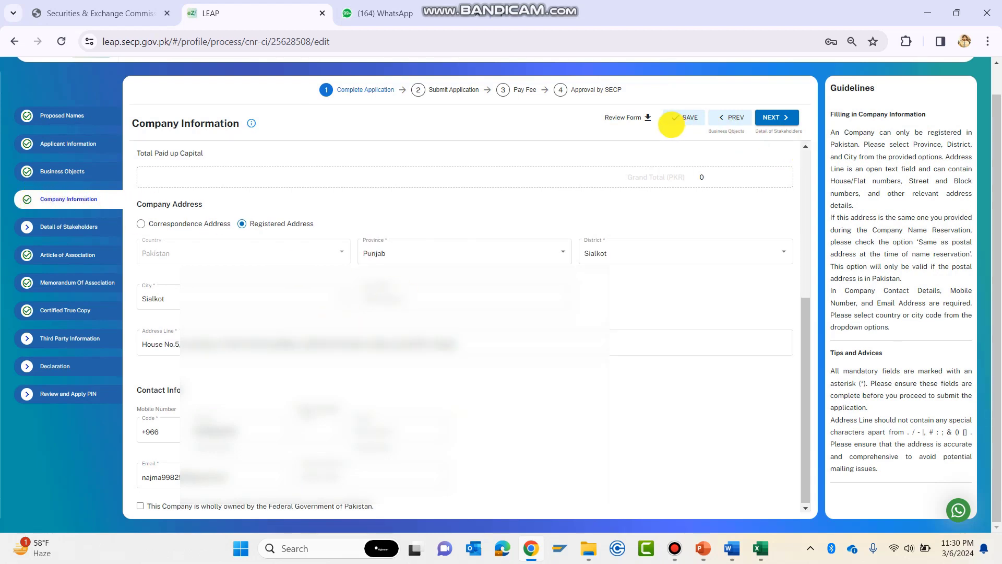
left_click(682, 117)
left_click(773, 117)
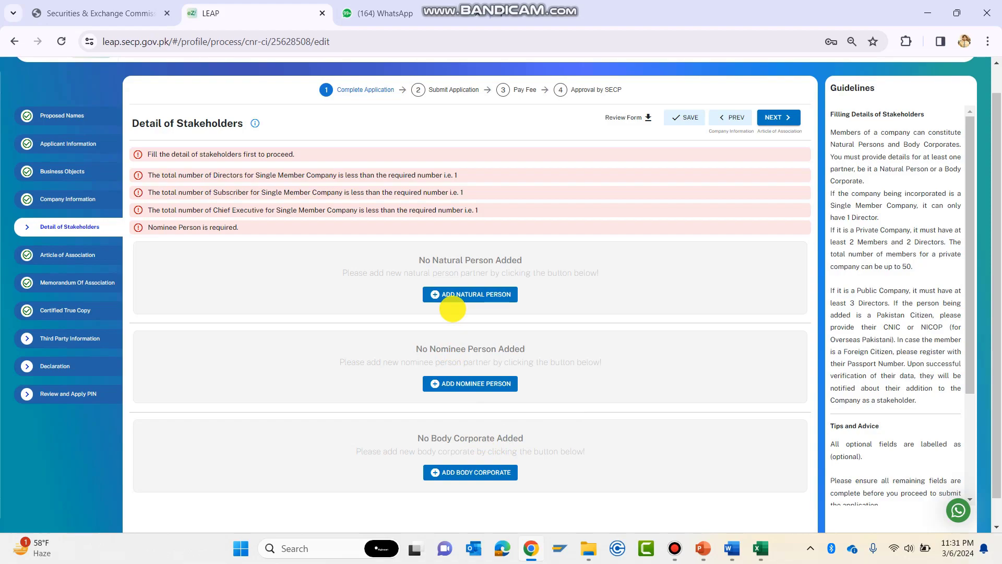
Start adding a natural person as CEO, Director, and Subscriber, and look up the Pakistani citizen by NICOP number
left_click(452, 299)
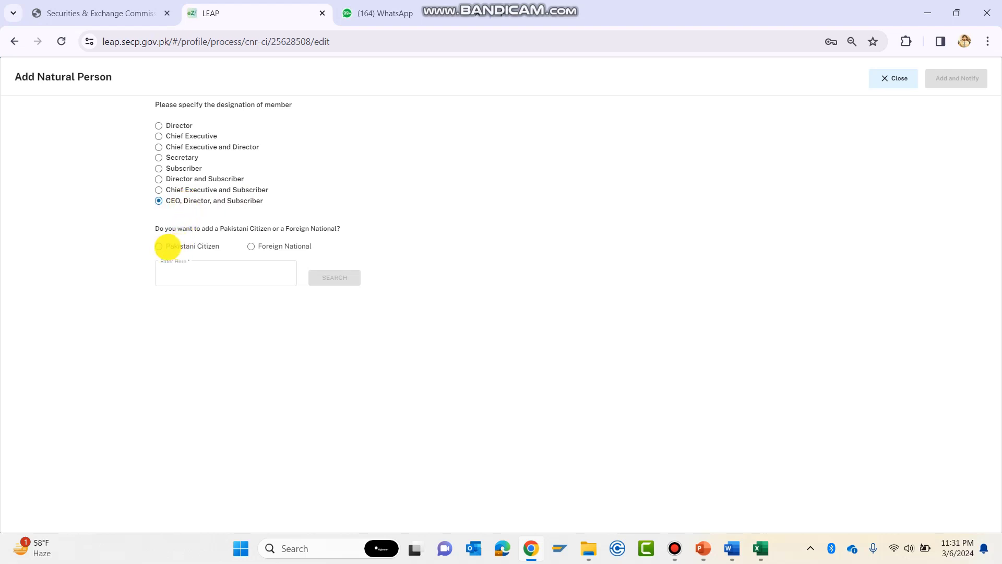
left_click(159, 246)
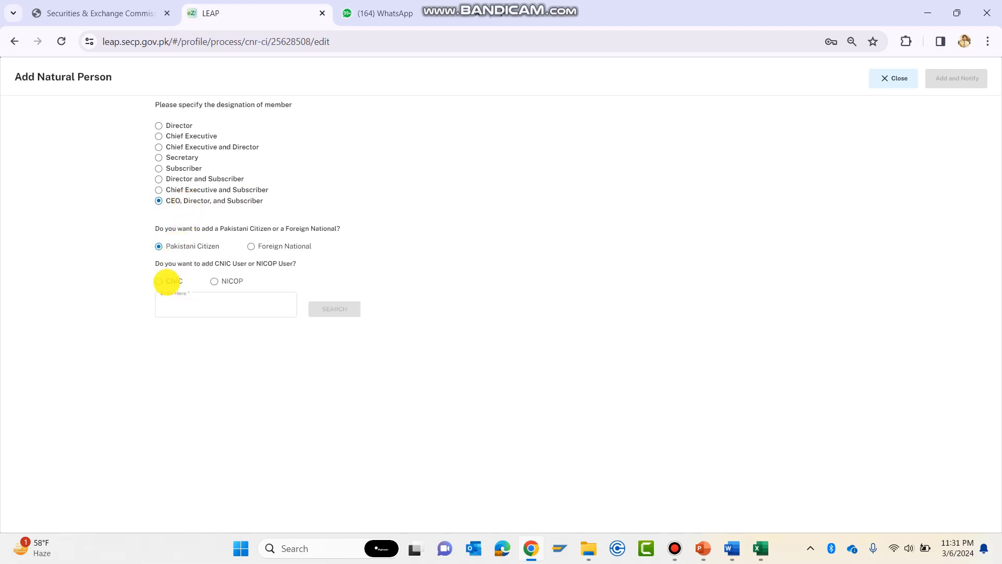
left_click(169, 282)
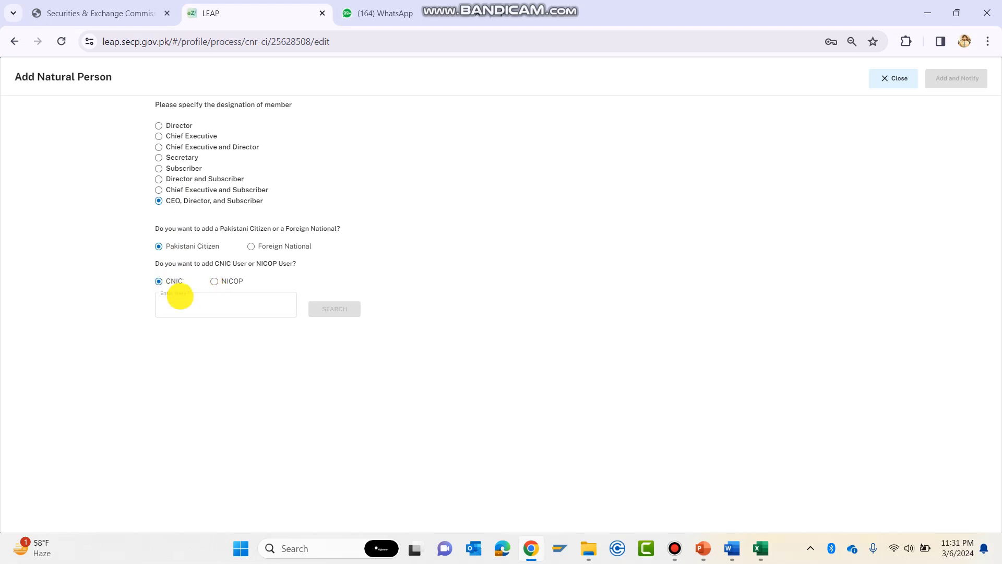
left_click(178, 299)
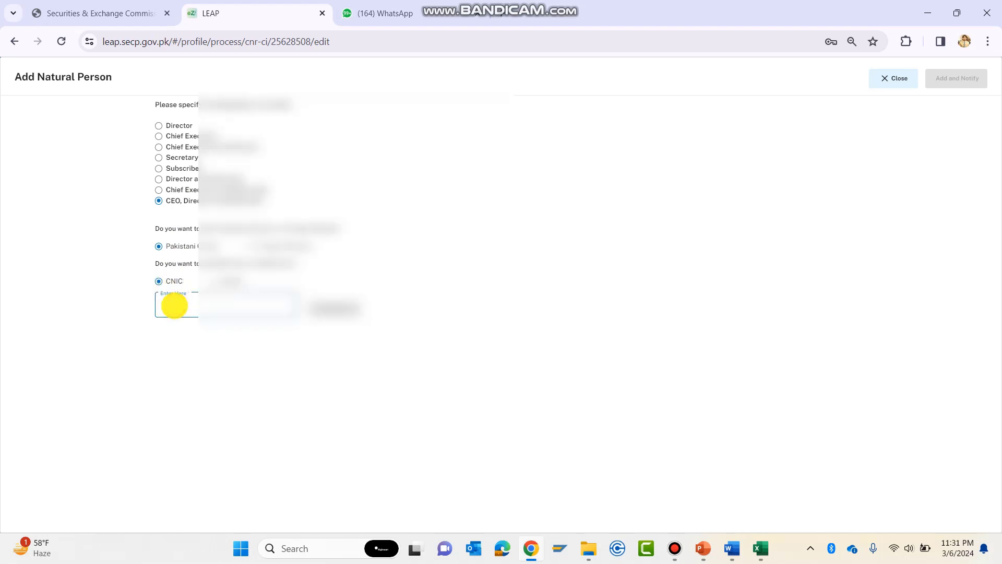
key("ctrl+v")
left_click(337, 308)
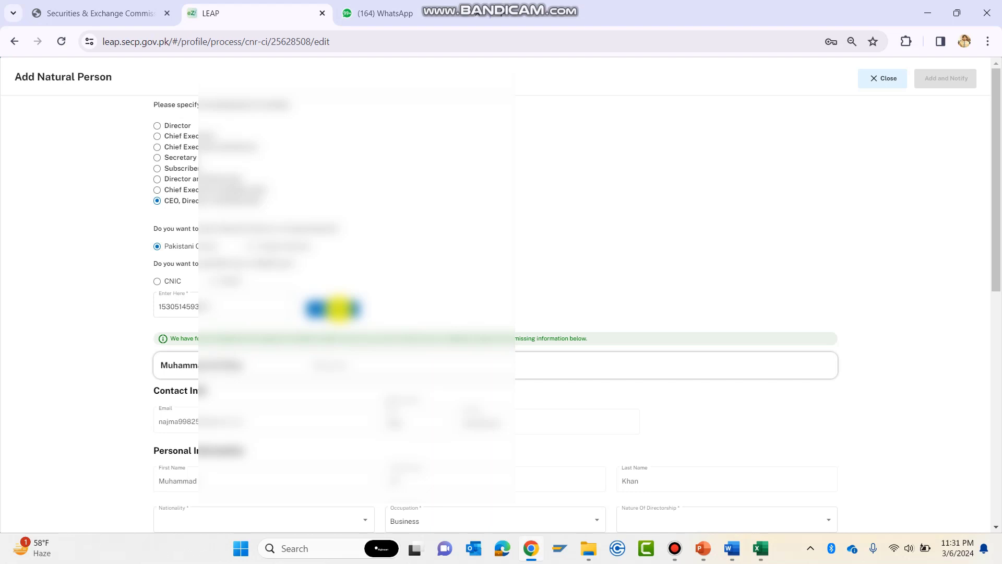
Set the stakeholder's nationality to Pakistan and the nature of directorship to Appointed
scroll(280, 381, "down", 2)
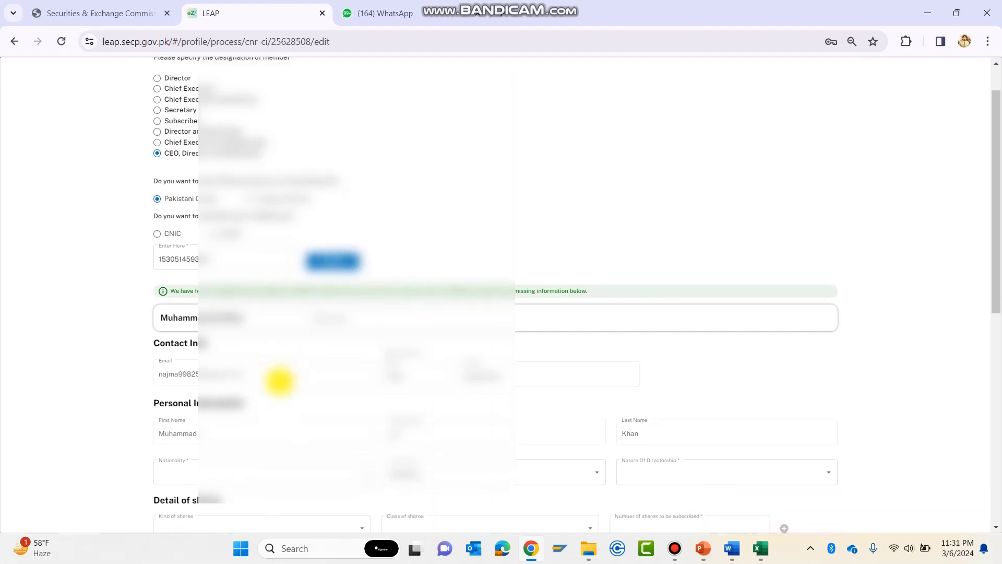
left_click(287, 425)
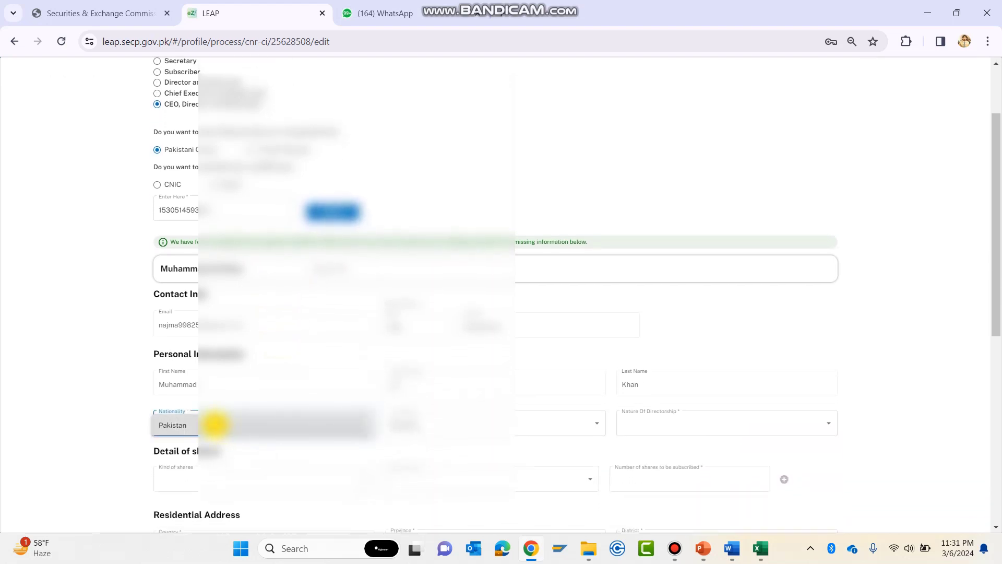
left_click(217, 421)
scroll(548, 376, "down", 3)
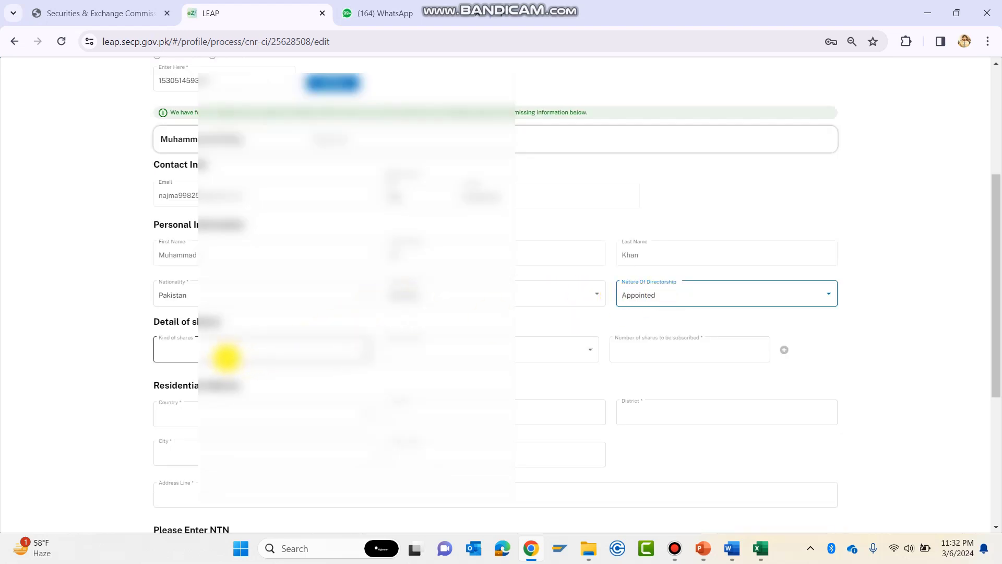
Record the stakeholder's subscription as 10000 shares, with both the kind and the class of shares set to Ordinary
left_click(225, 357)
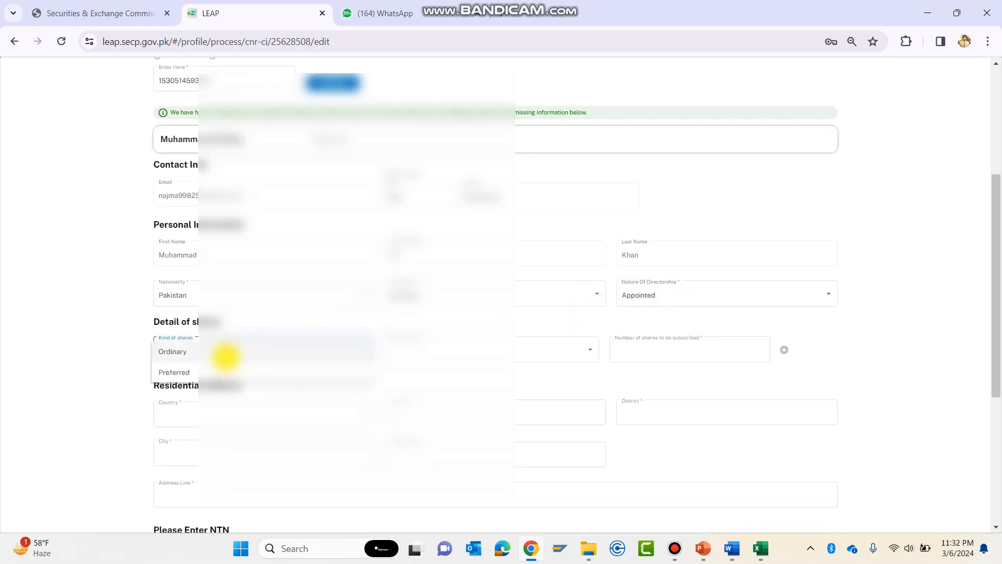
left_click(190, 350)
left_click(463, 349)
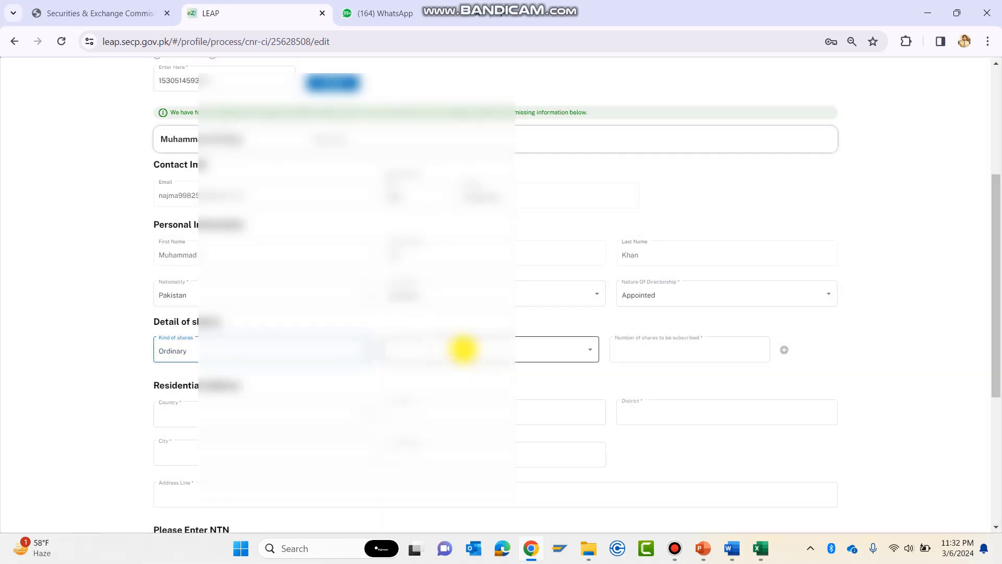
left_click(405, 391)
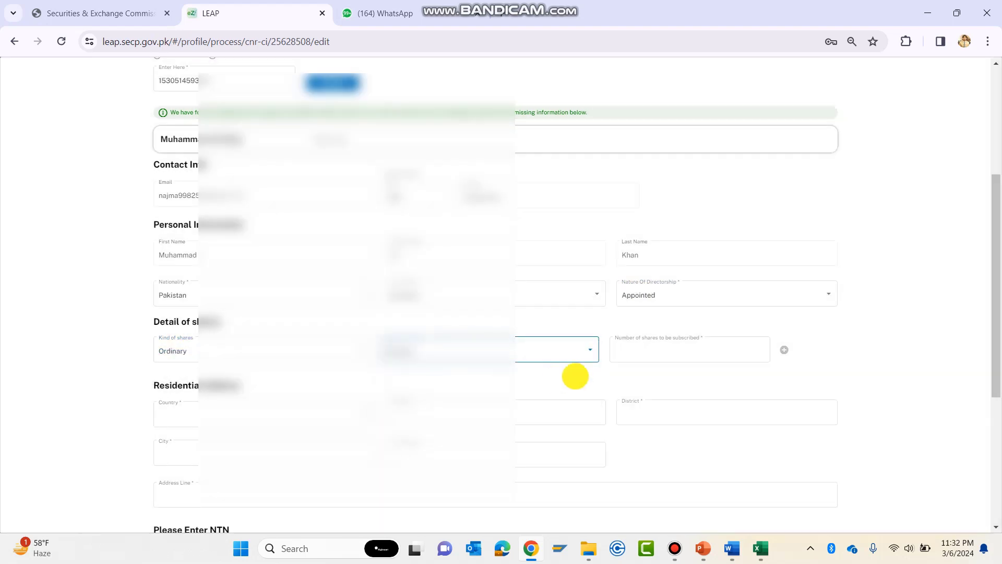
left_click(644, 353)
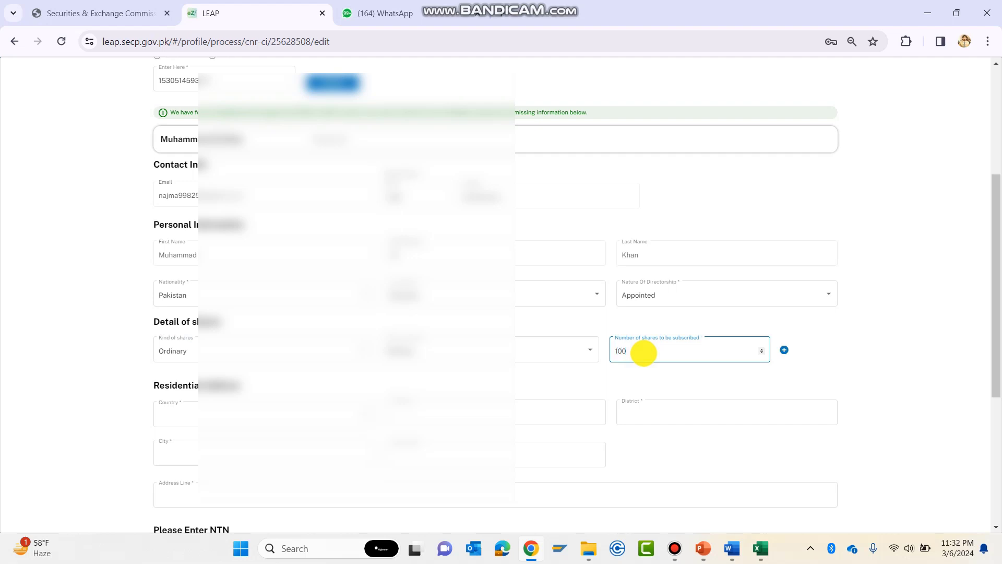
type("10000")
Set the country of the stakeholder's residential address to Pakistan and choose the province
scroll(291, 343, "down", 2)
left_click(269, 293)
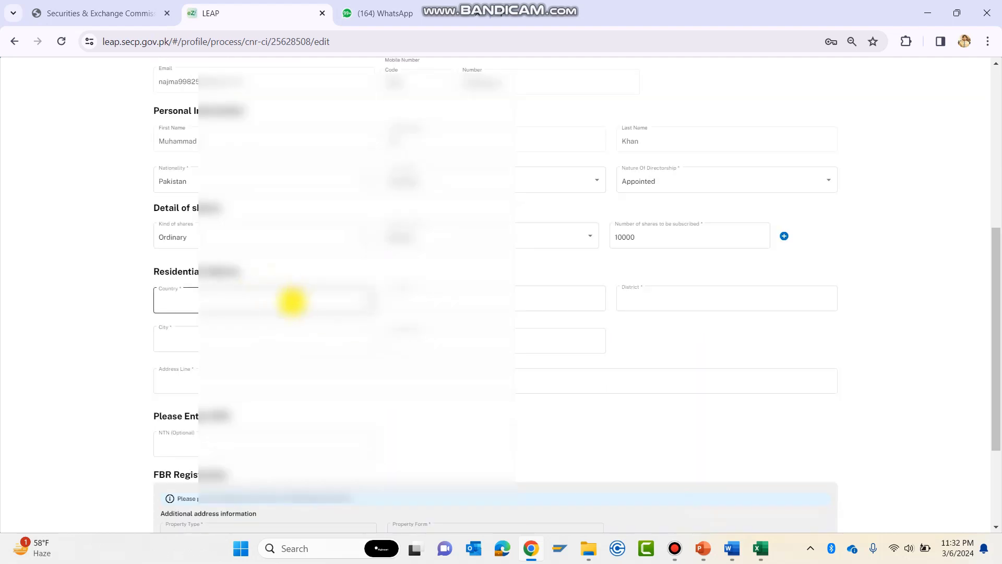
left_click(292, 302)
key("p")
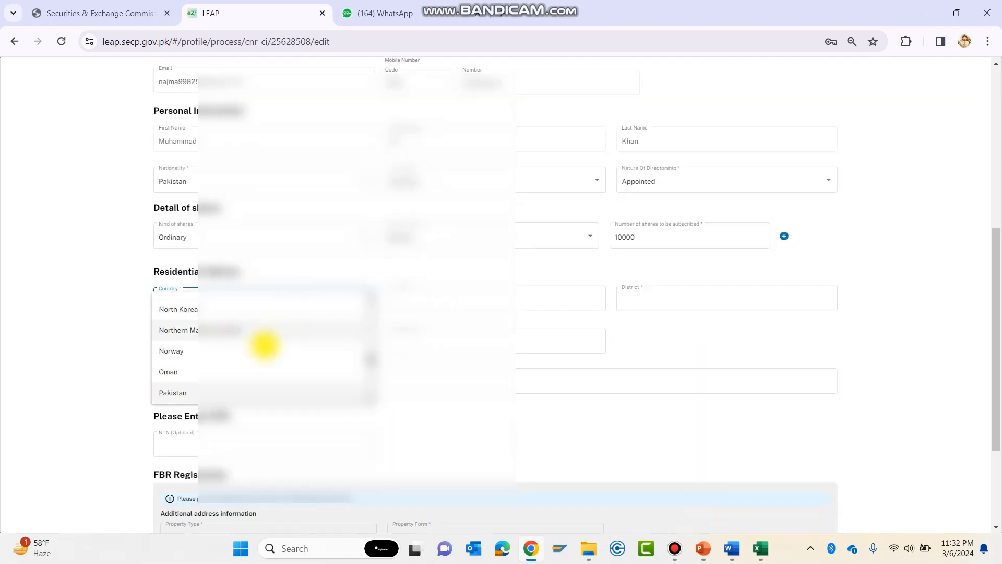
left_click(178, 390)
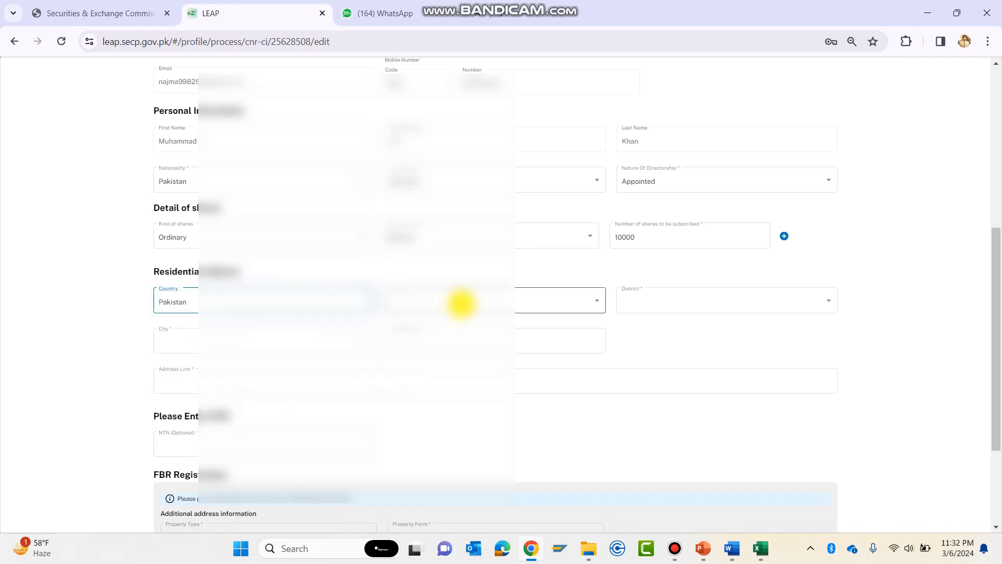
left_click(461, 303)
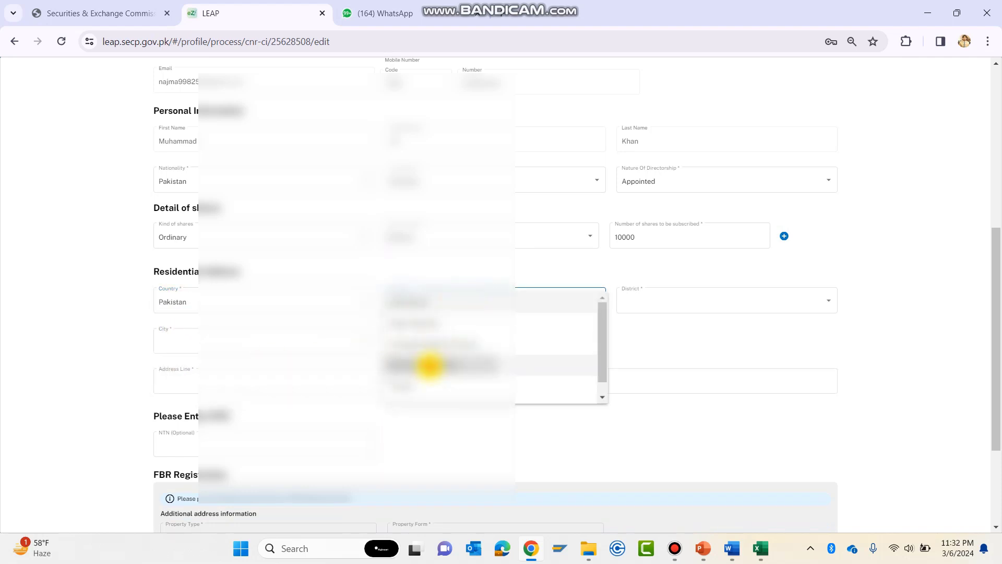
left_click(425, 362)
Choose the district and city of the stakeholder's residential address and fill in the address line
left_click(687, 298)
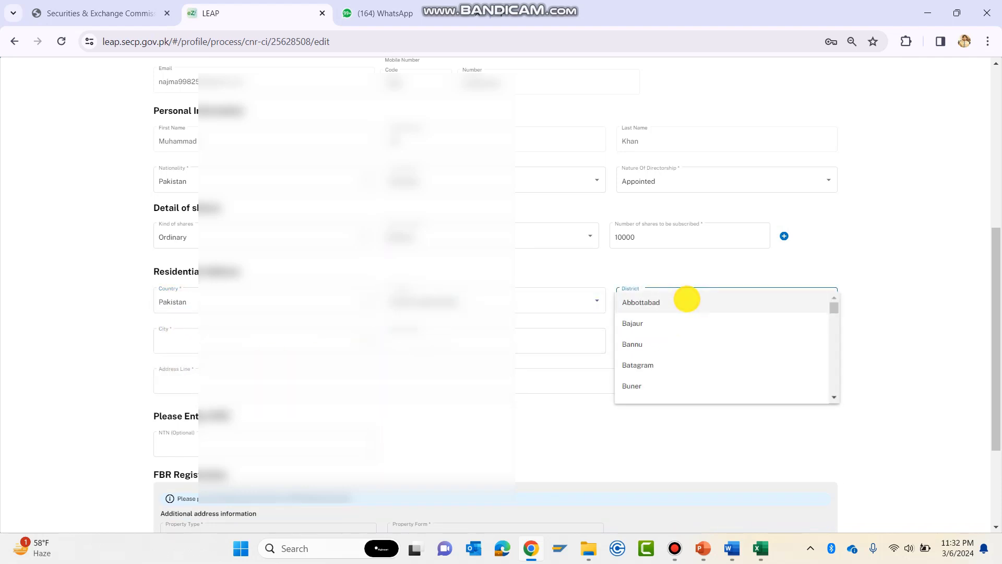
scroll(673, 315, "down", 3)
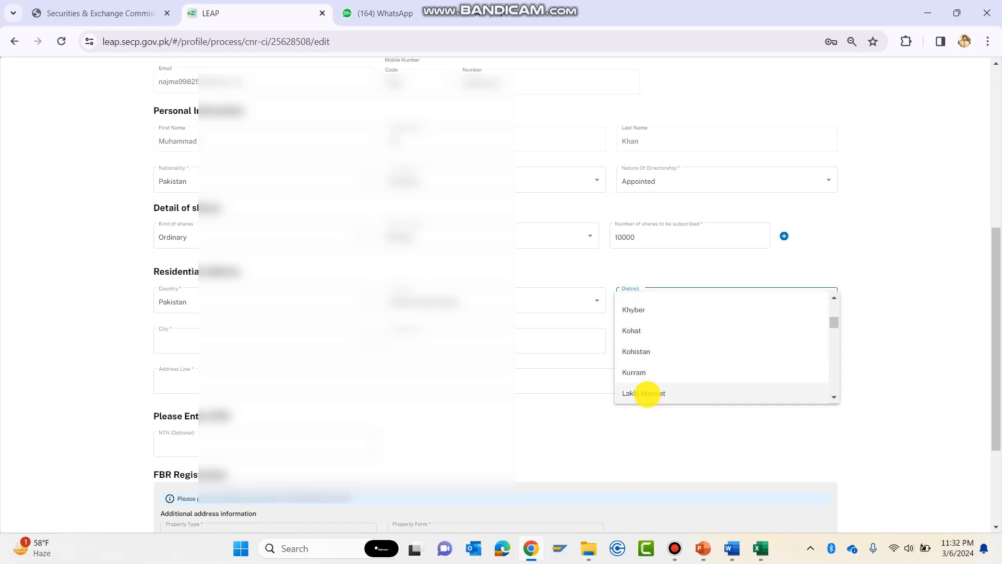
left_click(651, 358)
left_click(287, 343)
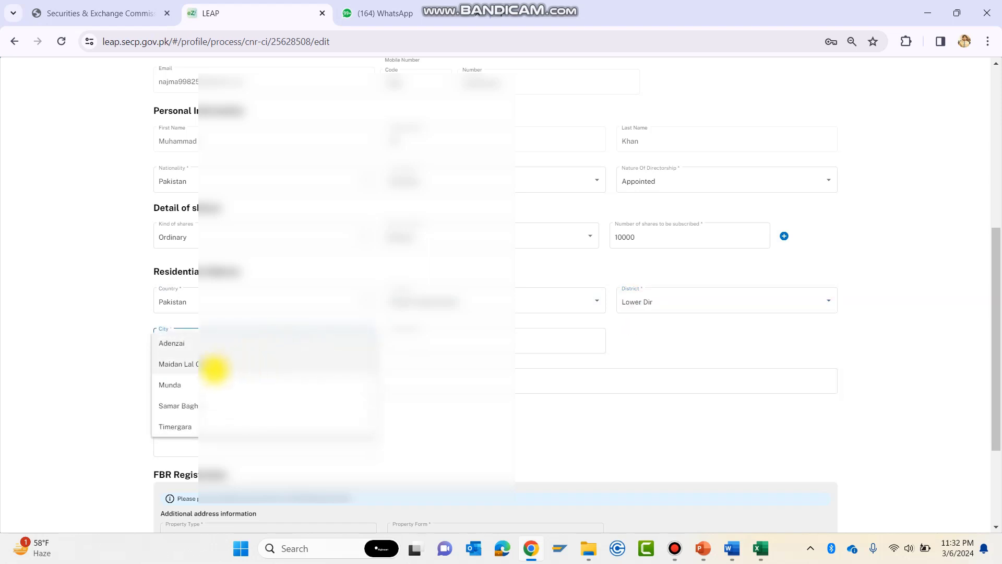
left_click(201, 365)
left_click(224, 384)
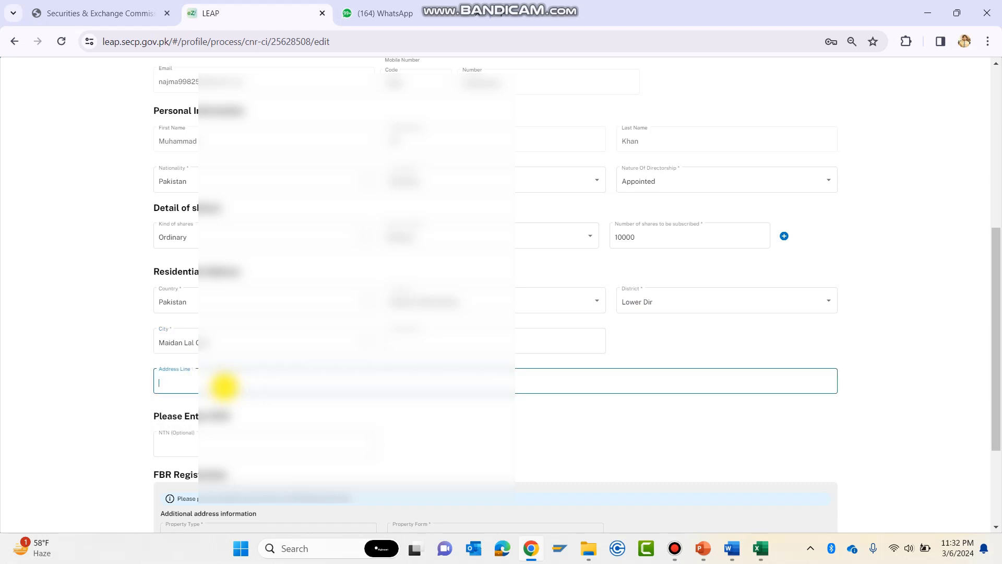
key("ctrl+v")
Choose the residential property type in the stakeholder's FBR registration, complete the remaining address and contact fields, and validate the user information
scroll(230, 339, "down", 3)
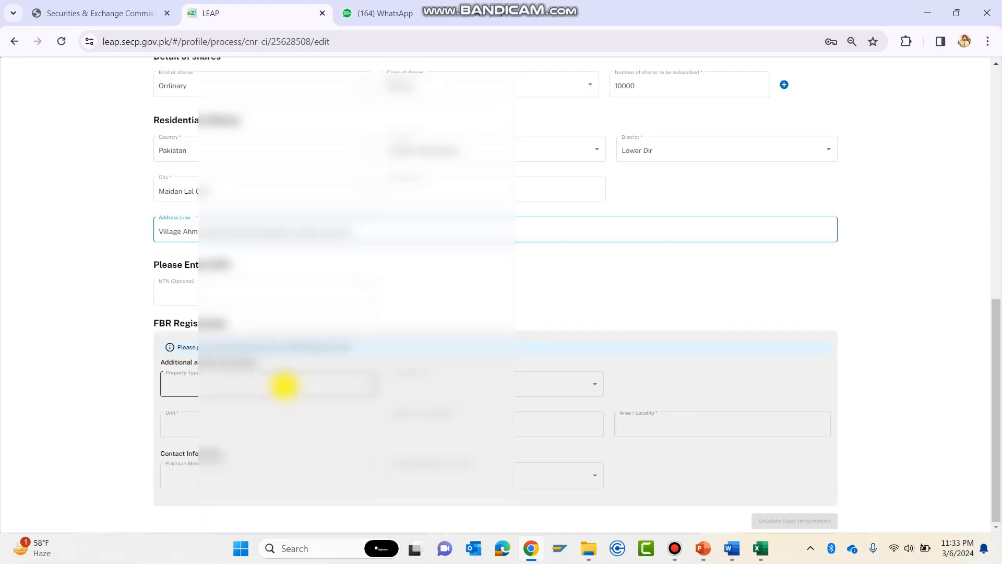
left_click(284, 385)
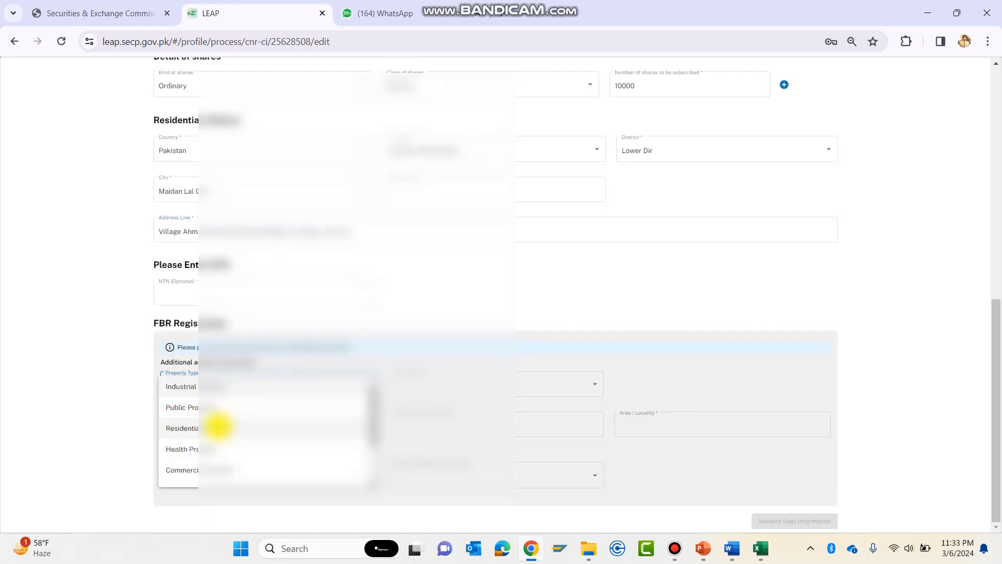
left_click(217, 429)
left_click(794, 520)
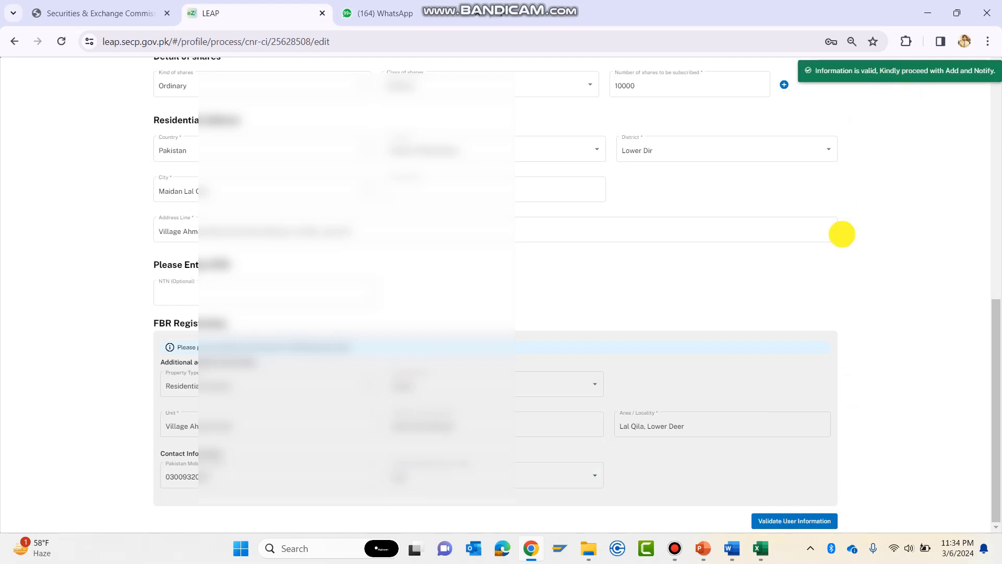
Add the validated natural person to the company's stakeholders and notify them
scroll(789, 315, "up", 6)
scroll(789, 315, "up", 3)
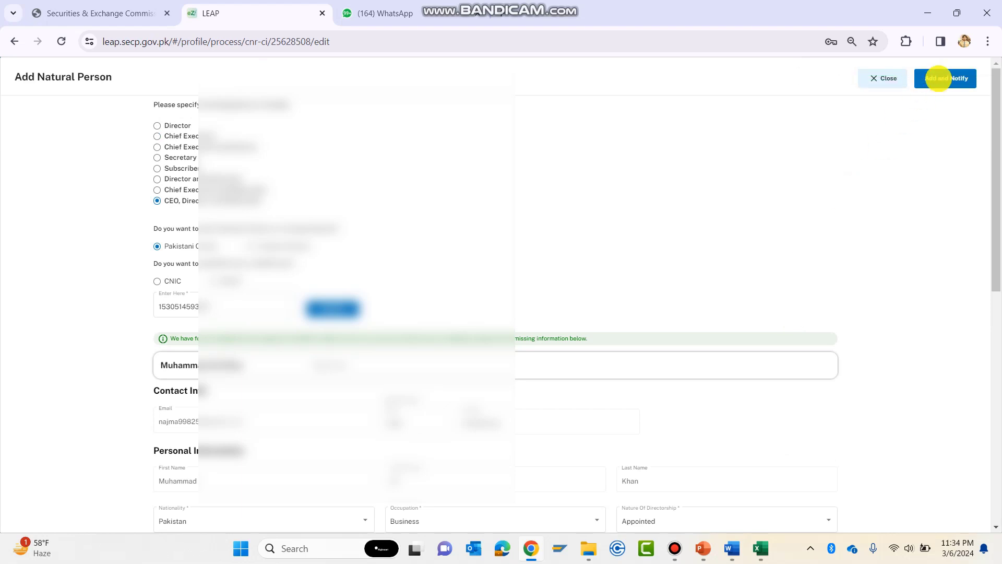
left_click(938, 79)
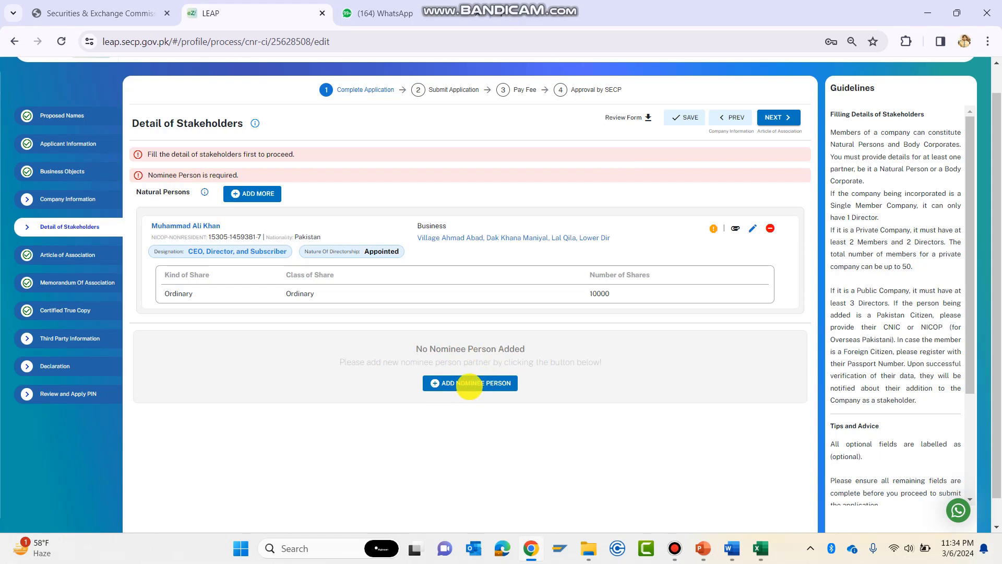
Start adding a nominee person as a Pakistani citizen and look them up by their CNIC number
left_click(469, 387)
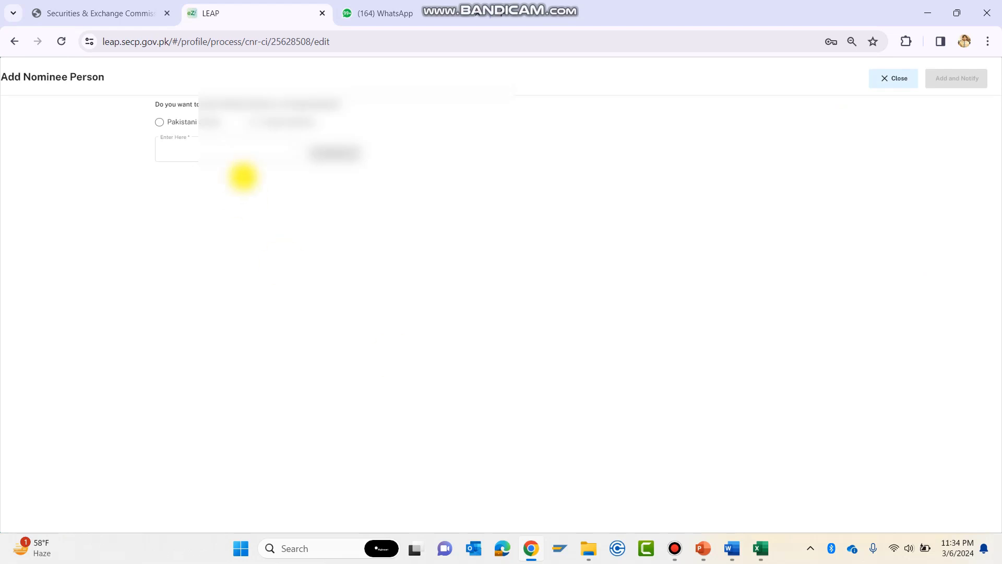
left_click(183, 121)
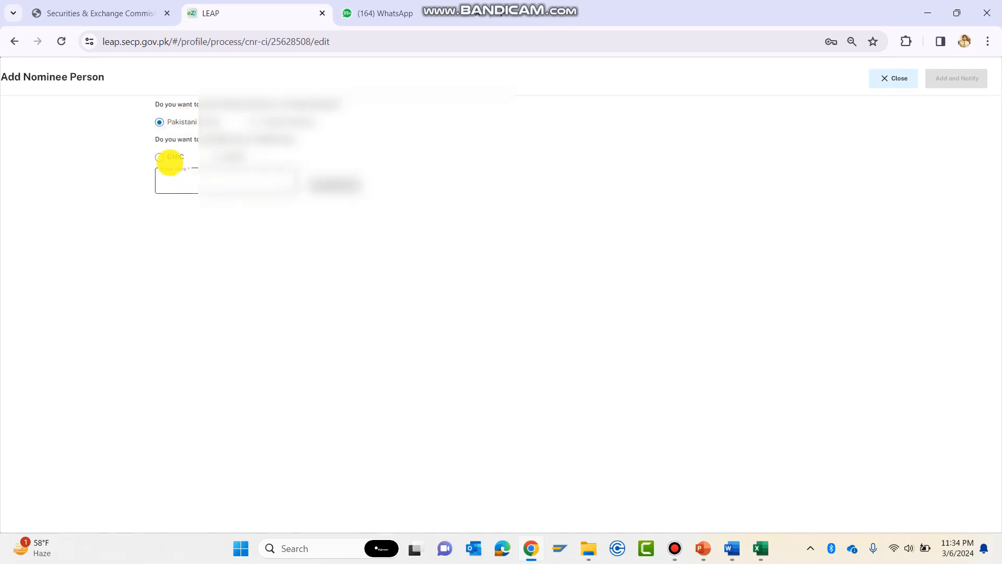
left_click(160, 156)
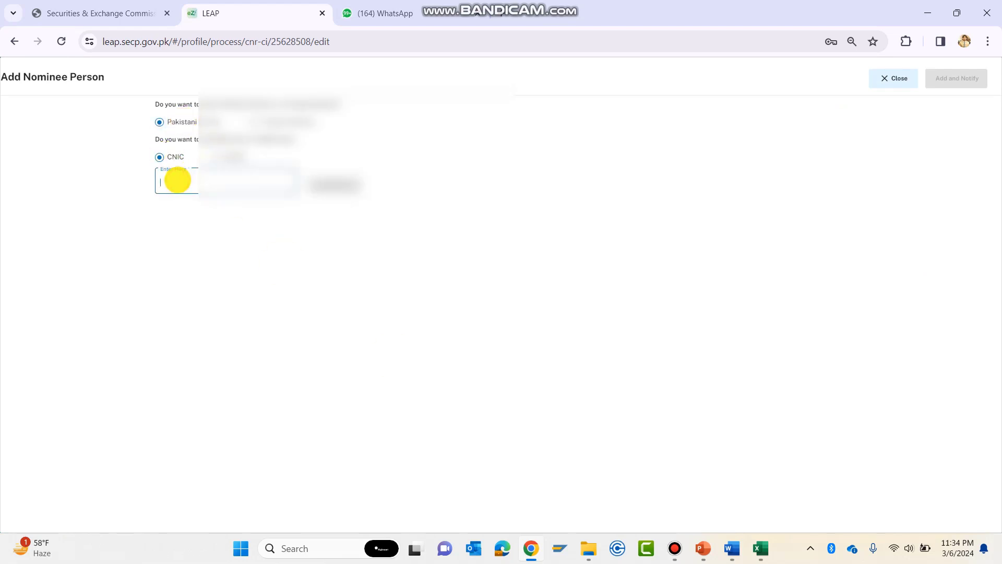
key("ctrl+v")
left_click(341, 188)
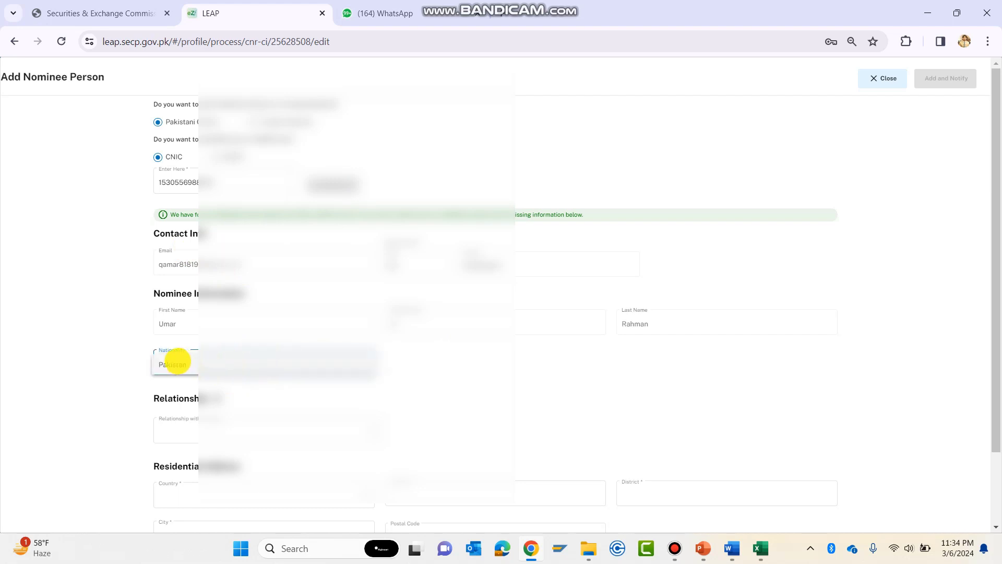
Set the nominee's nationality to Pakistan and the relationship to Father
left_click(241, 428)
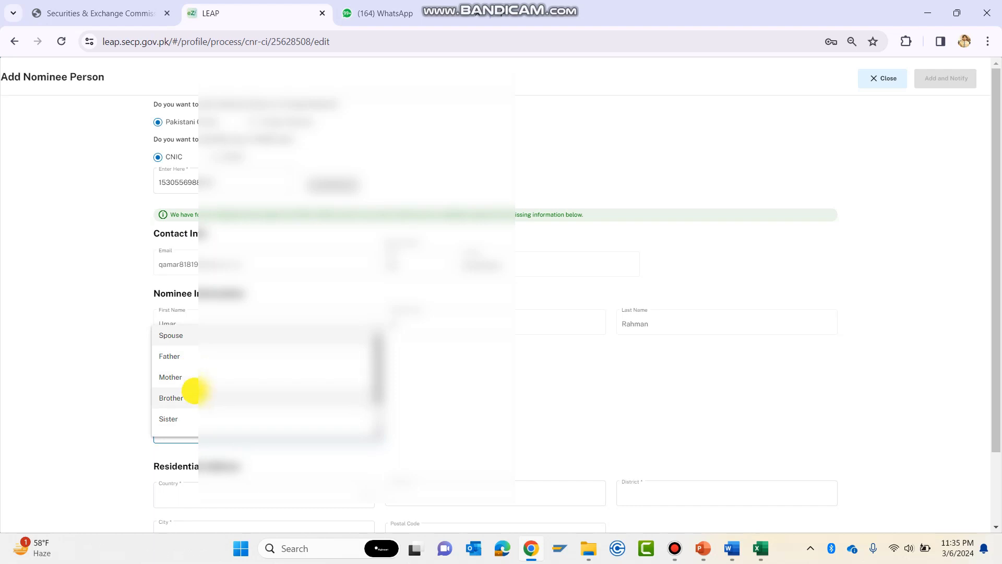
scroll(194, 389, "down", 2)
scroll(195, 391, "up", 2)
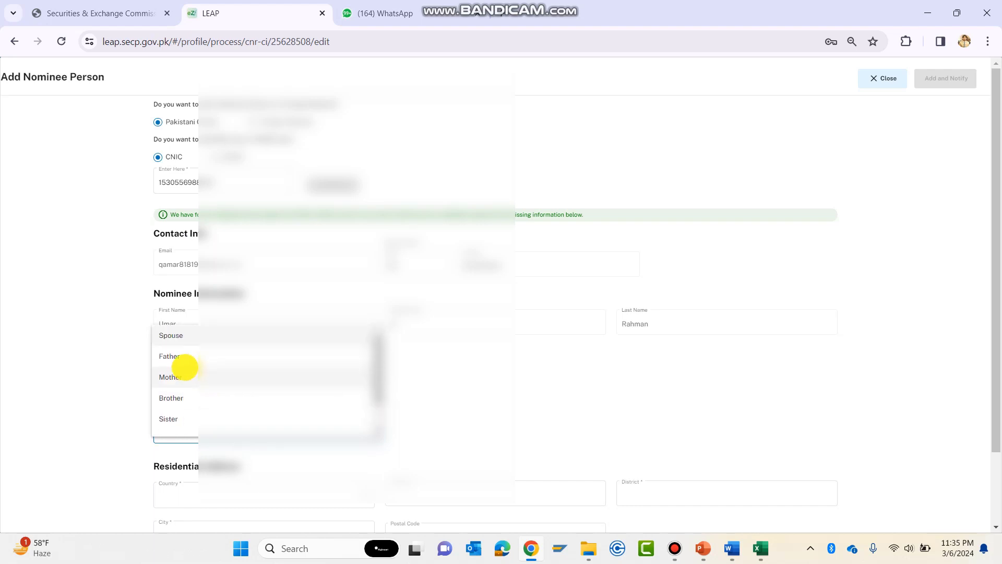
left_click(186, 355)
Fill in the nominee's residential address with Pakistan as the country, plus the province, district, city and address line
scroll(406, 412, "down", 2)
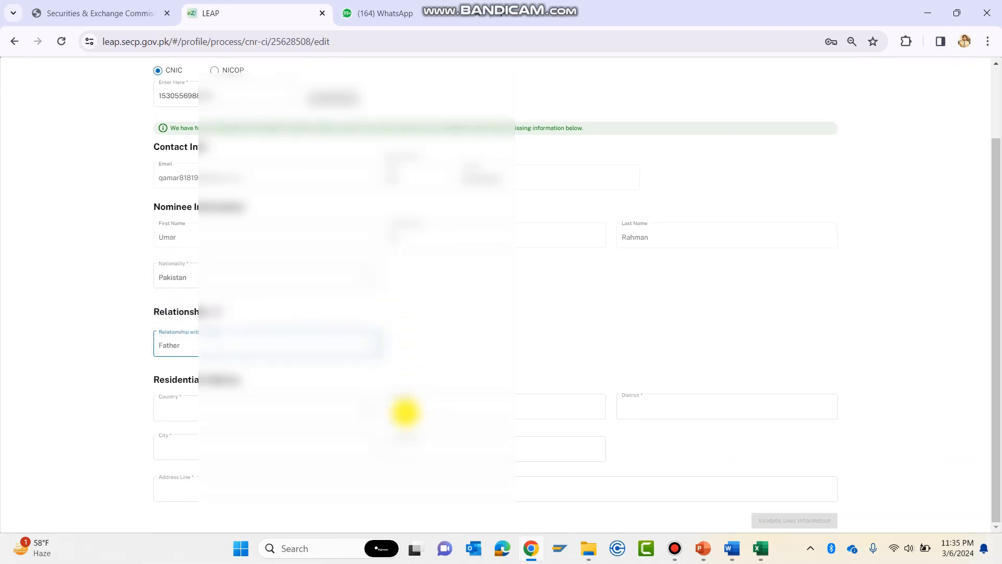
left_click(323, 405)
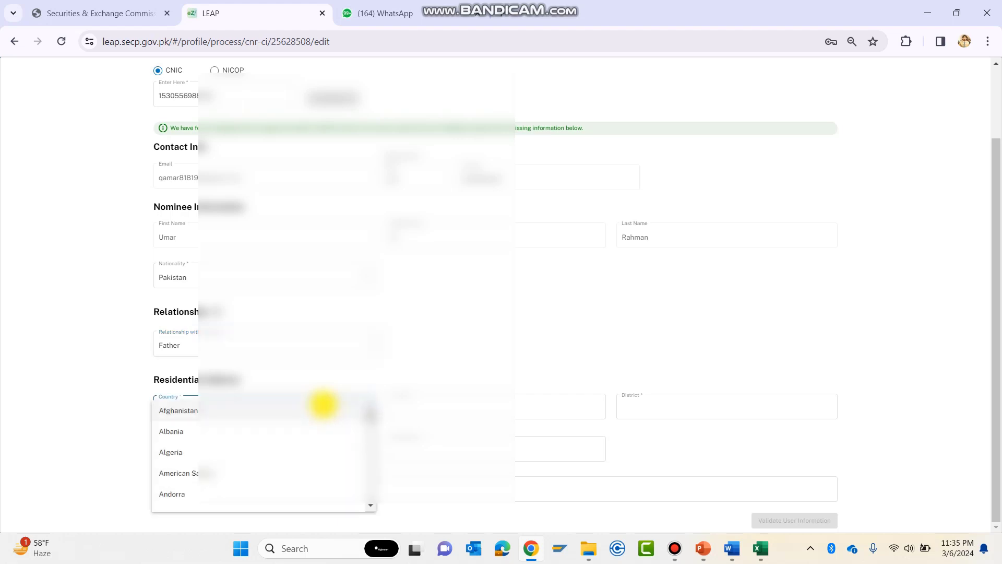
type("pak")
key("Return")
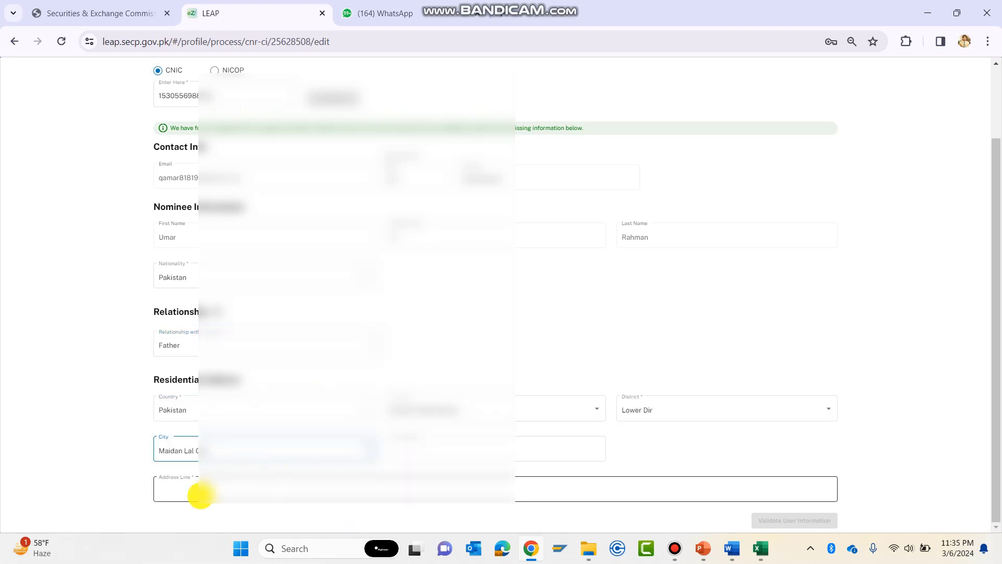
left_click(200, 494)
key("ctrl+v")
Validate the nominee's information, then add the nominee person to the application and notify them
left_click(783, 521)
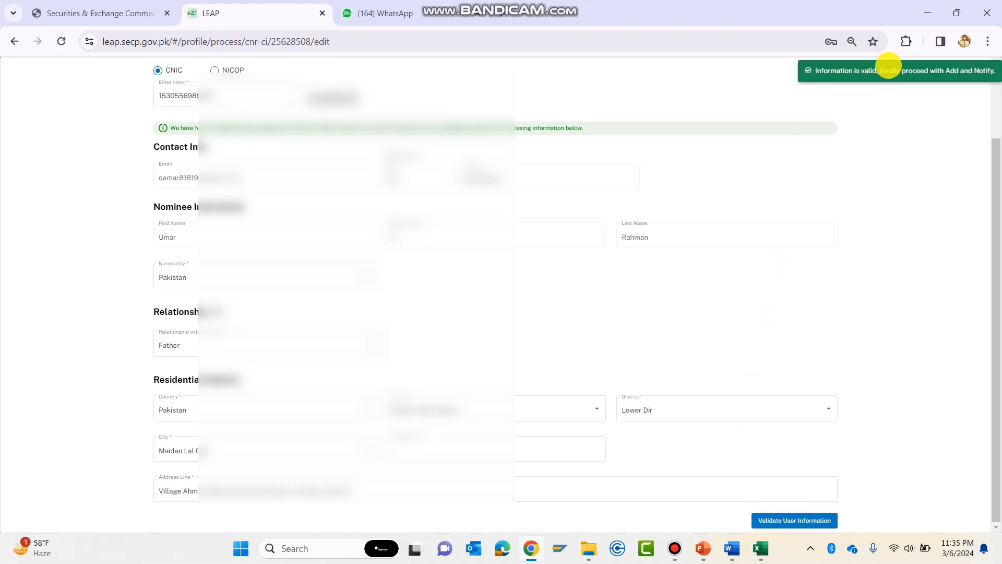
scroll(900, 157, "up", 3)
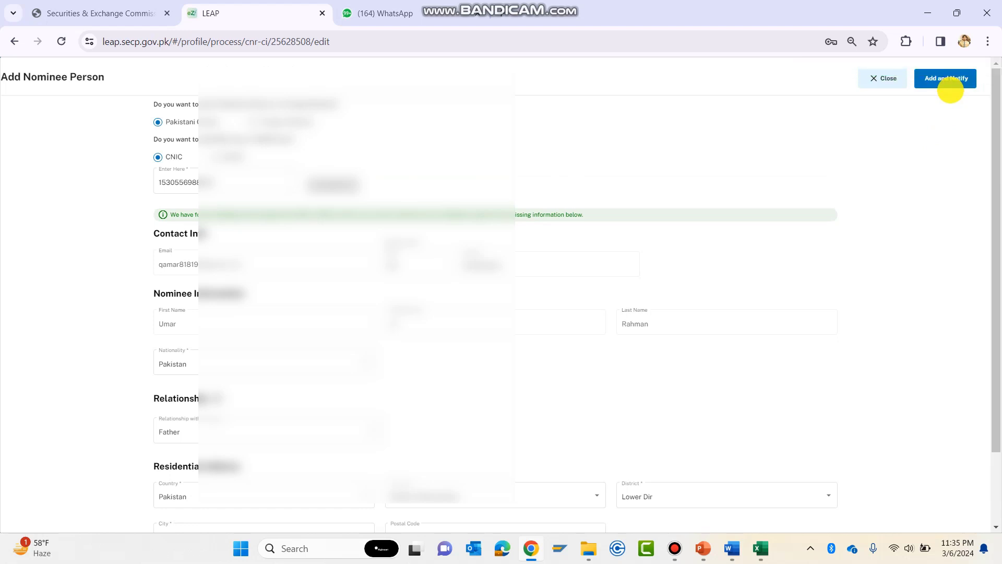
left_click(950, 79)
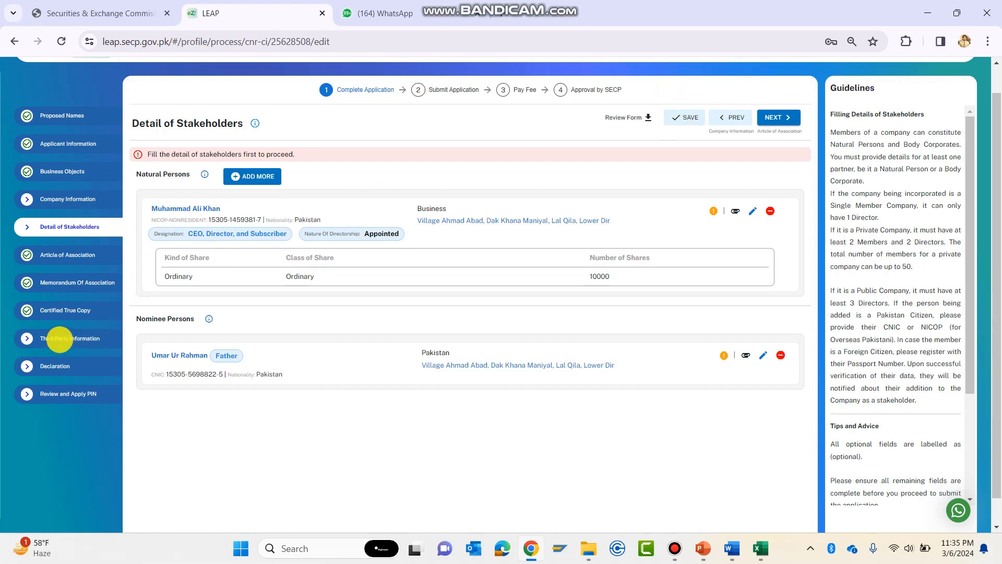
Open the Third Party Information section and examine its company fields and the EOBI and provincial registration options
left_click(59, 339)
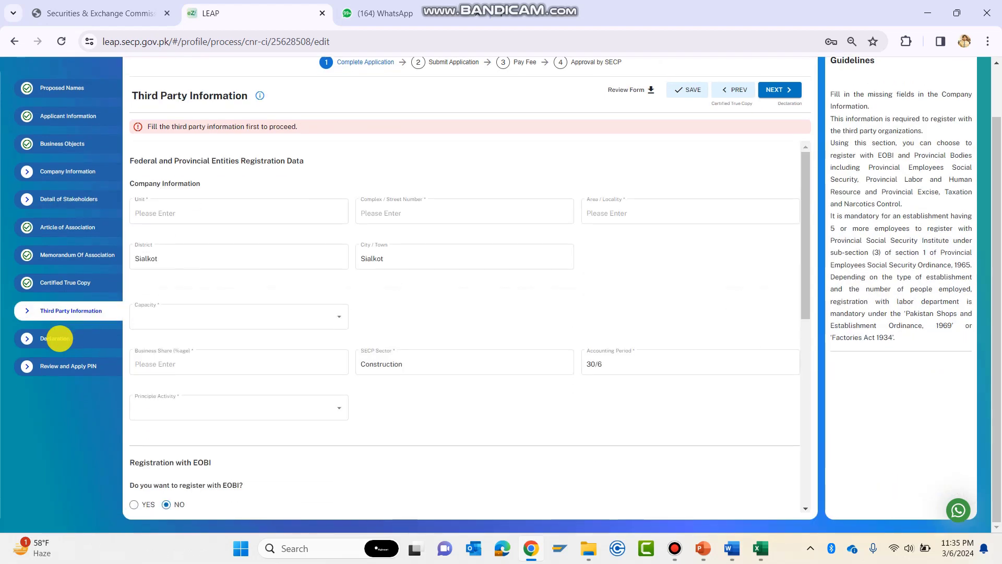
left_click(183, 216)
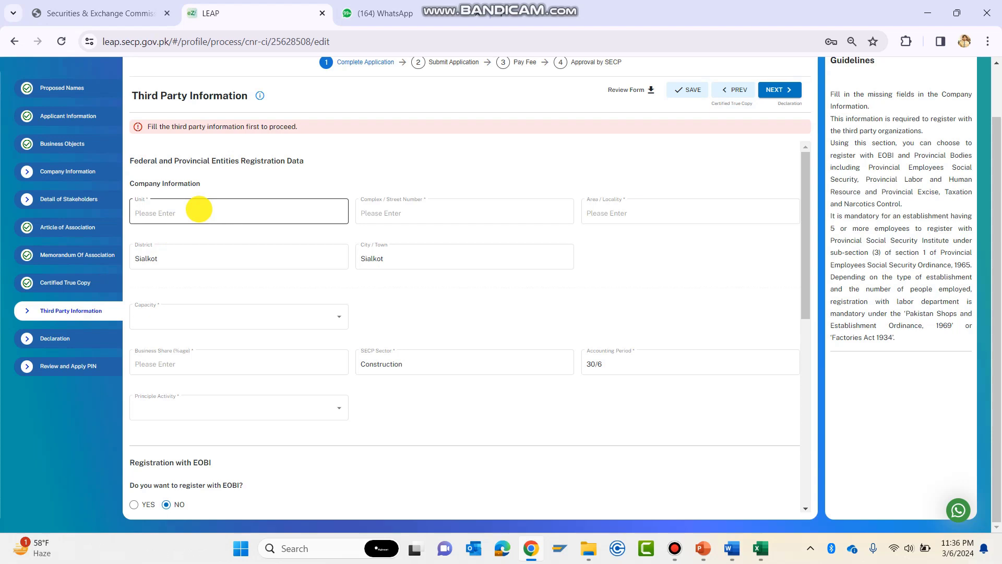
scroll(199, 209, "down", 2)
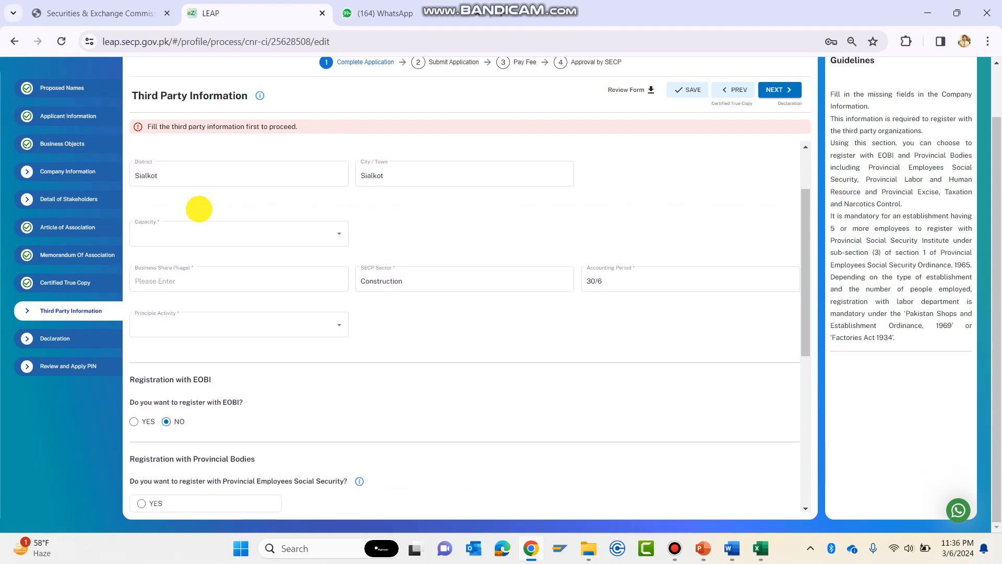
scroll(223, 443, "down", 5)
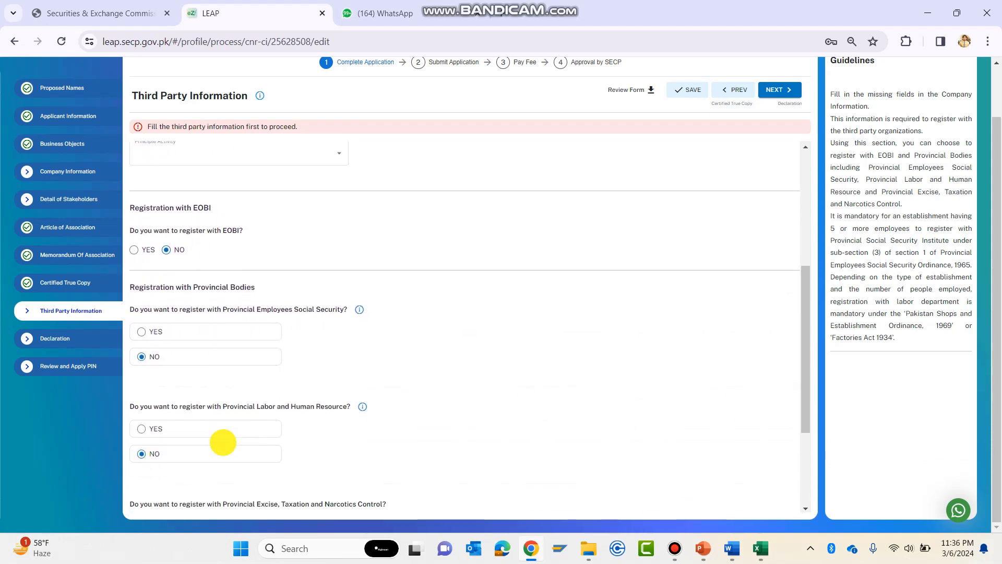
scroll(223, 442, "down", 2)
scroll(223, 442, "up", 5)
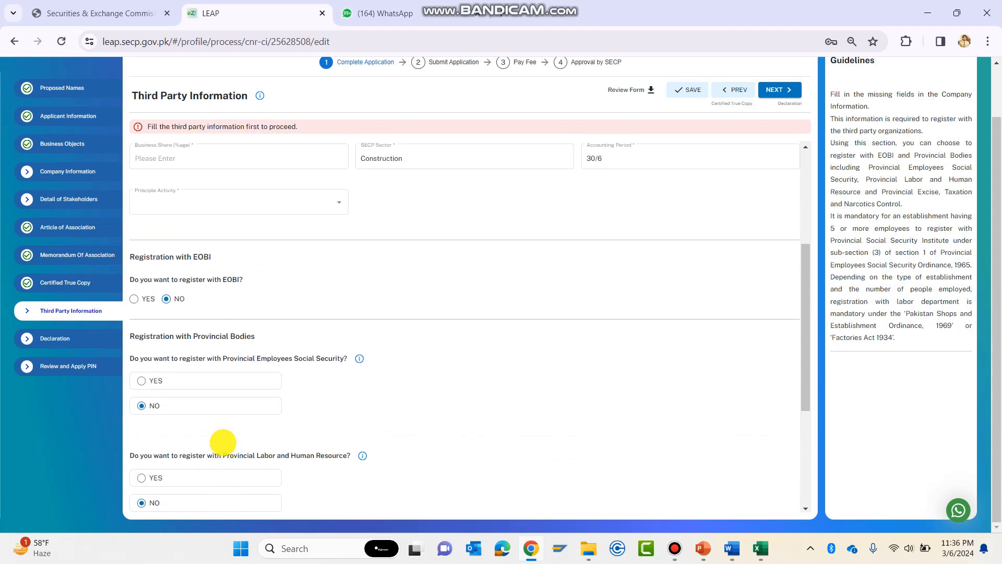
scroll(223, 442, "up", 3)
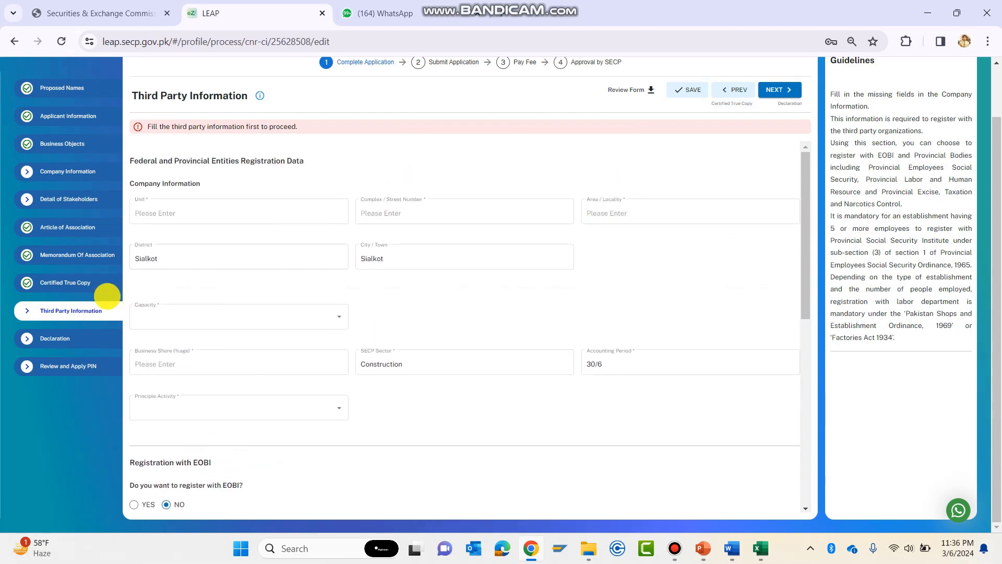
Complete Third Party Information with the company address, capacity Benami/Lessee/Tenant/Franchise/Occupant, 100 business share and an Other service activities principle activity, then save and proceed
left_click(90, 311)
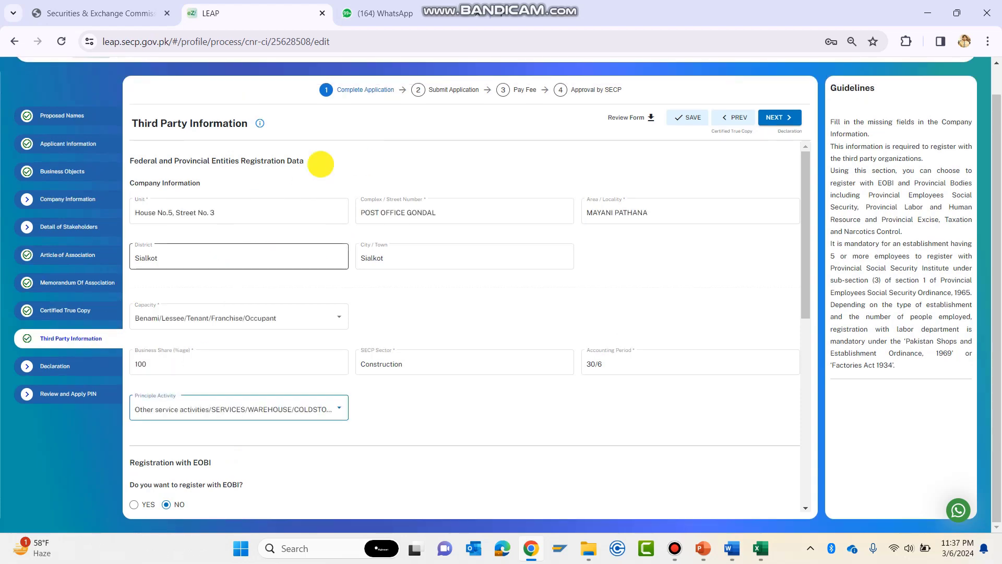
scroll(389, 385, "down", 6)
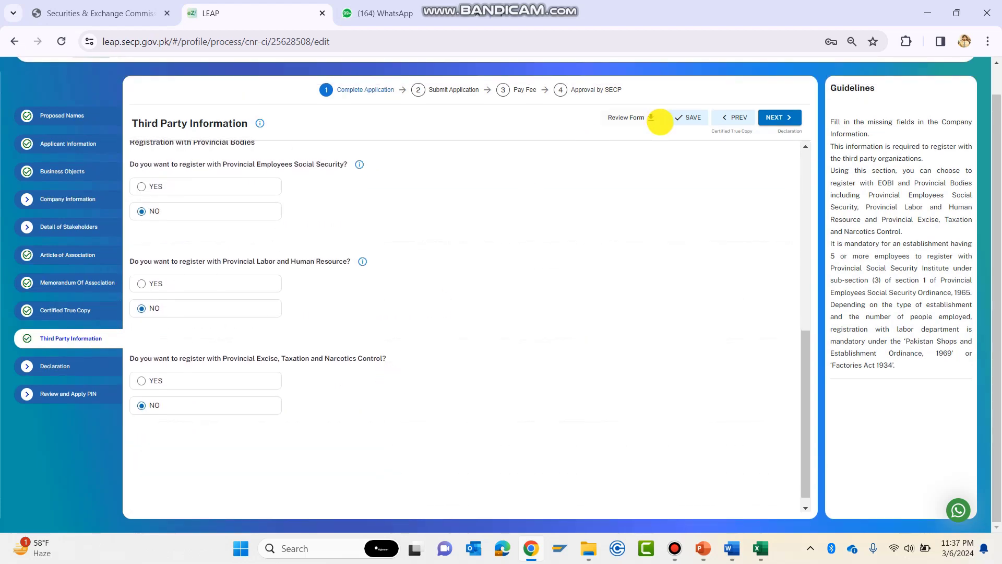
left_click(687, 117)
left_click(777, 117)
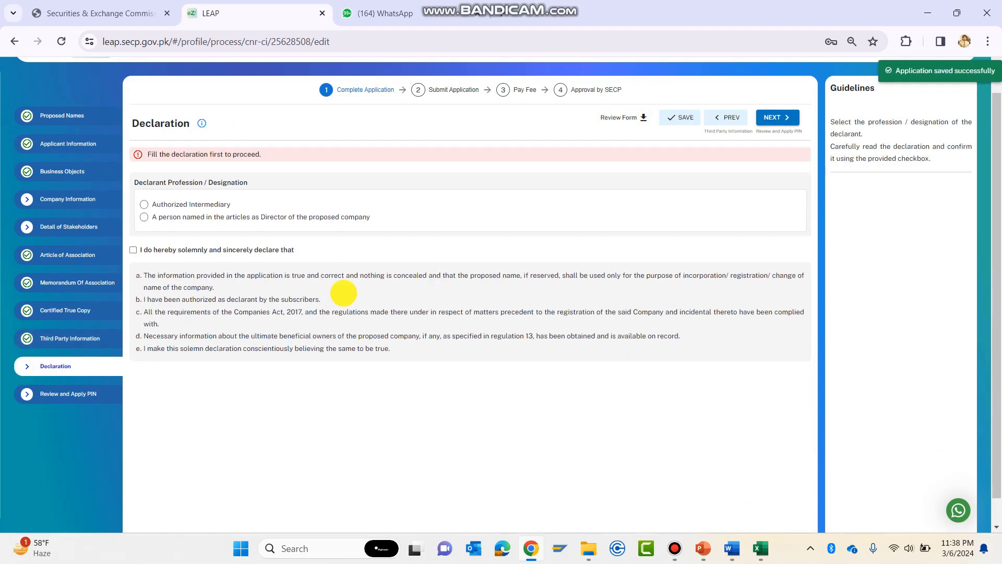
Set the declarant as a person named in the articles as Director, accept the solemn declaration, save and proceed to the review section
scroll(342, 290, "up", 1)
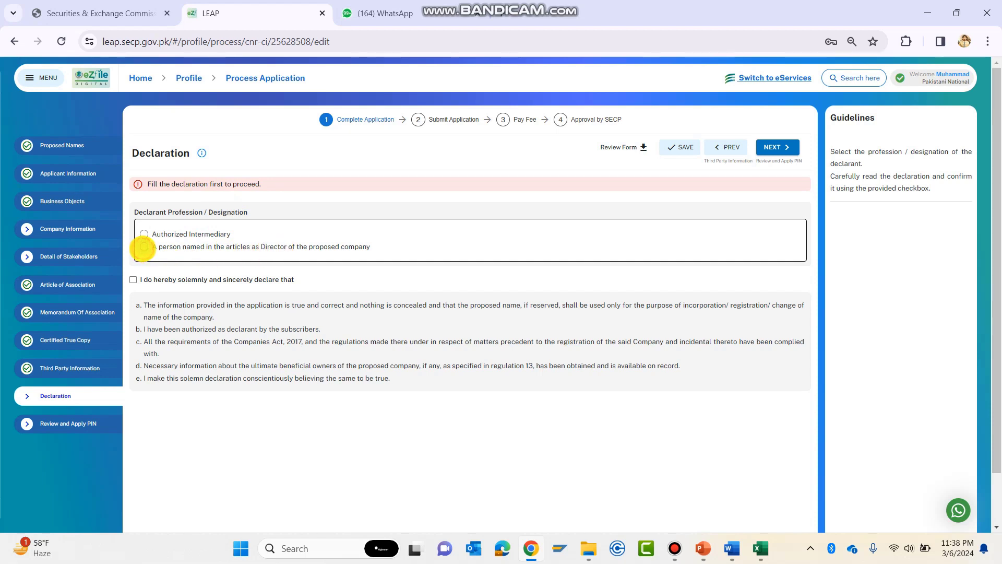
left_click(144, 246)
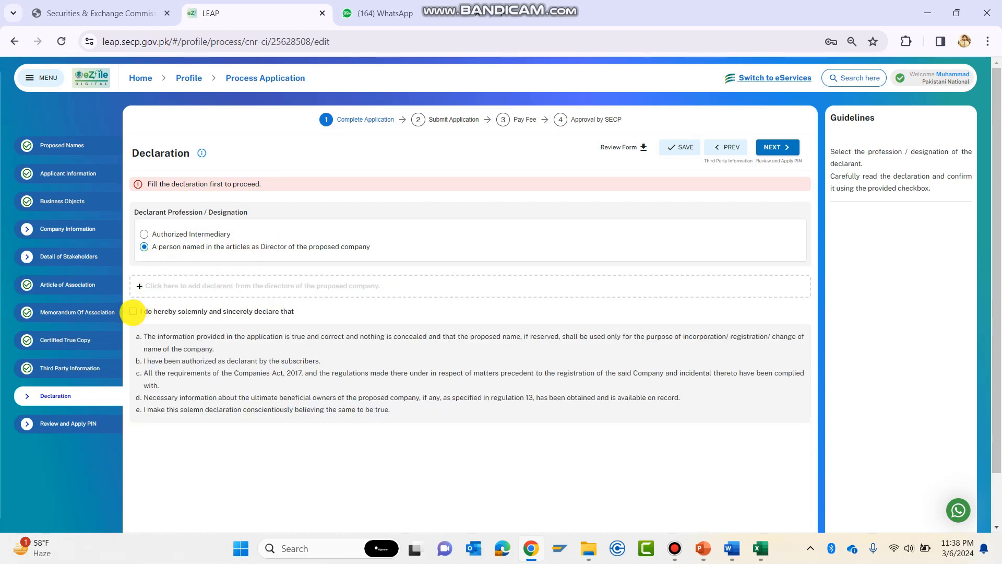
left_click(133, 312)
scroll(552, 291, "down", 2)
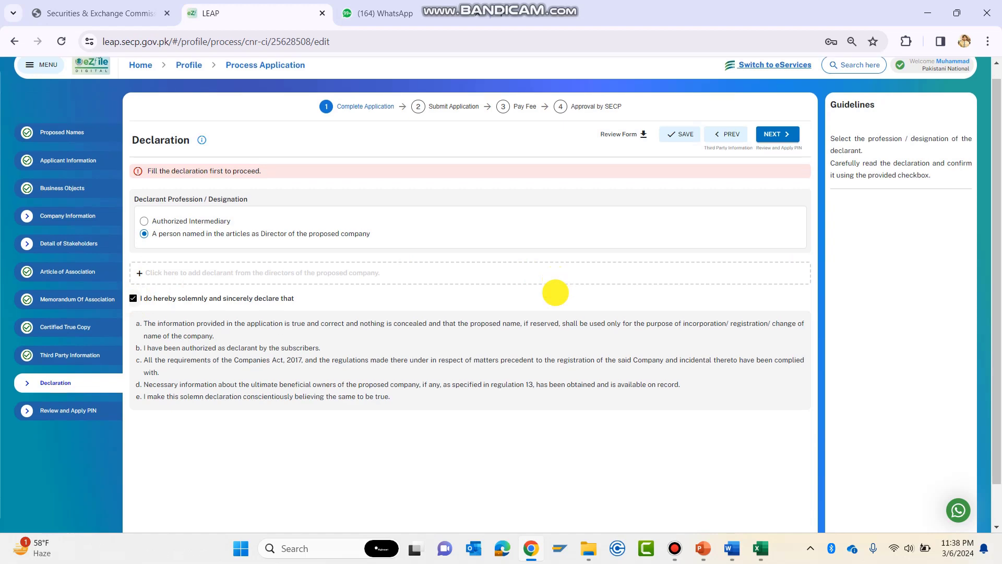
left_click(691, 92)
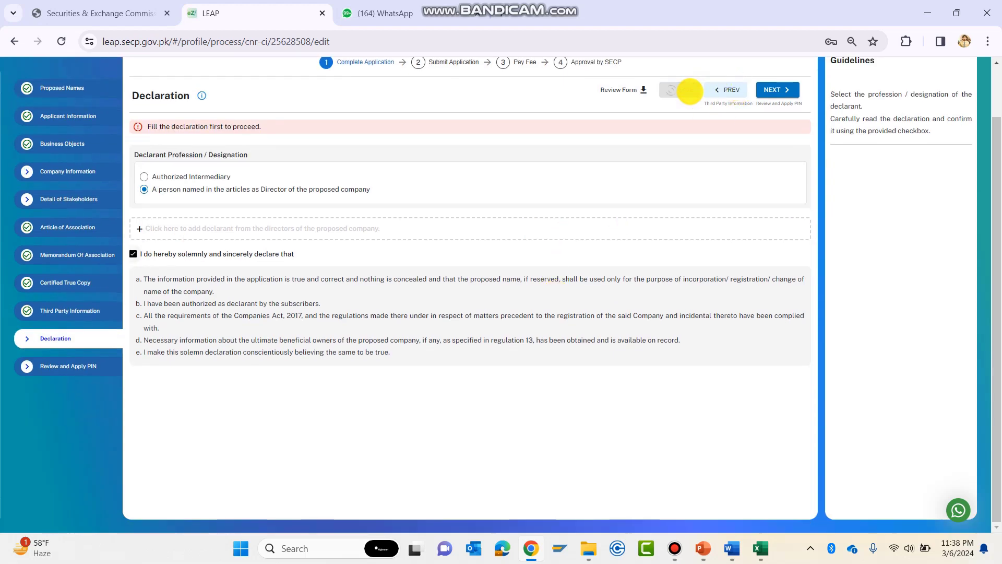
left_click(773, 90)
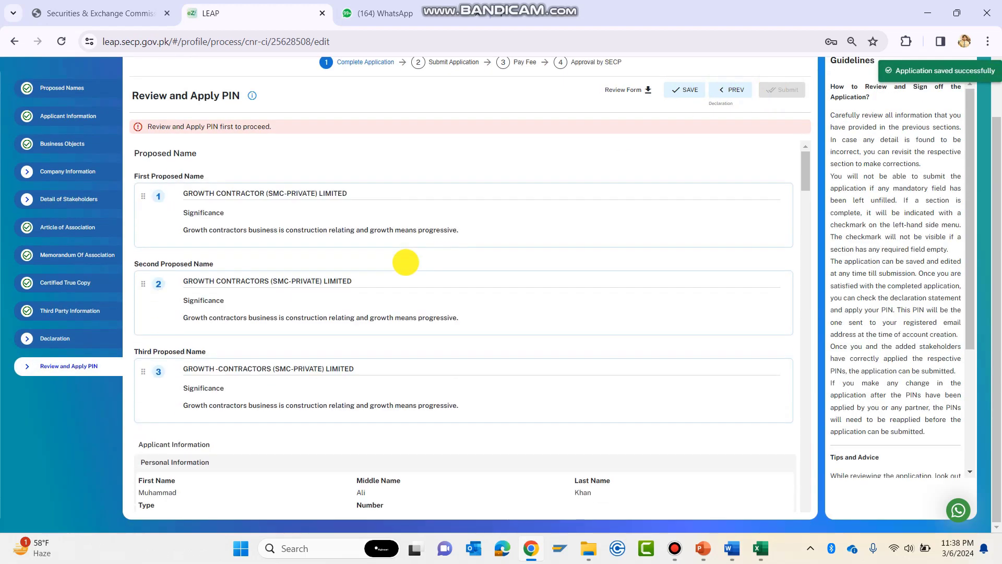
Review the whole application summary, from the proposed names to the declarant information and the application users' PIN status
scroll(188, 345, "down", 1)
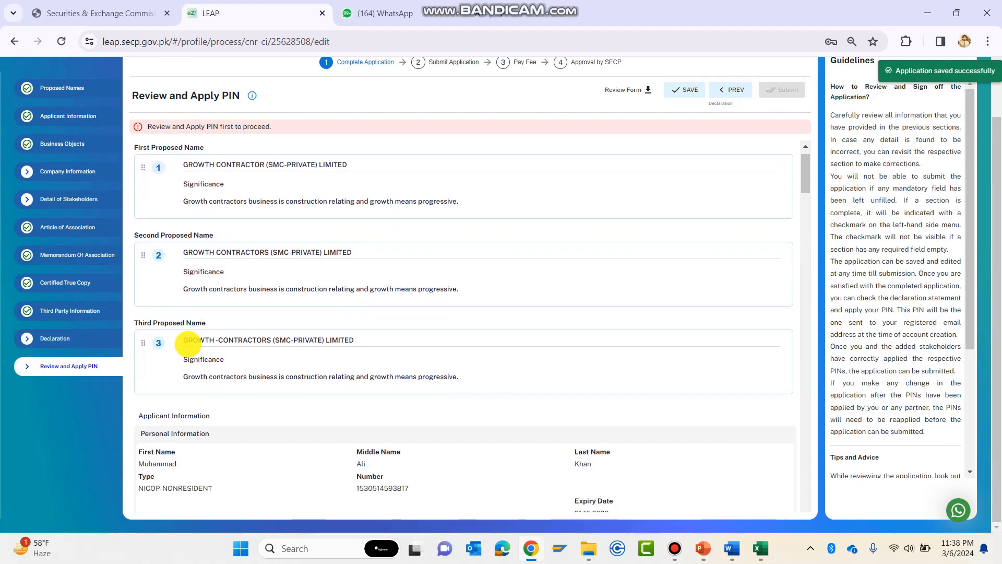
scroll(222, 386, "down", 20)
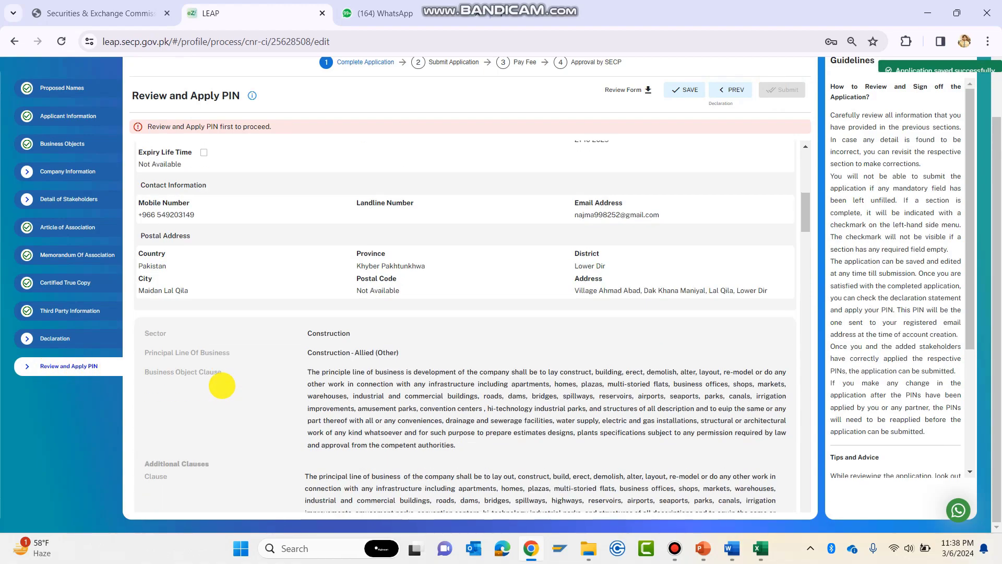
scroll(222, 386, "down", 10)
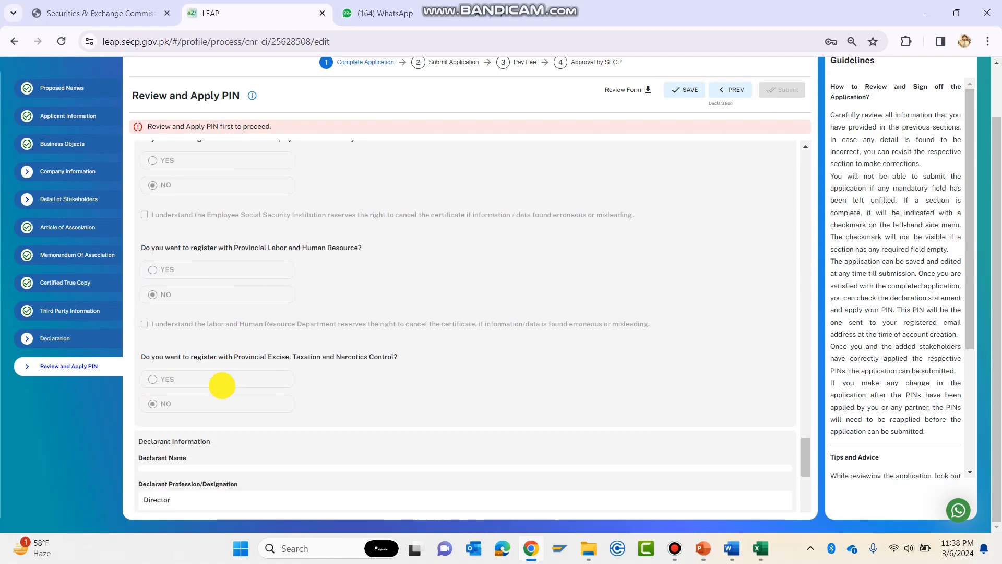
scroll(222, 387, "up", 20)
scroll(221, 386, "up", 20)
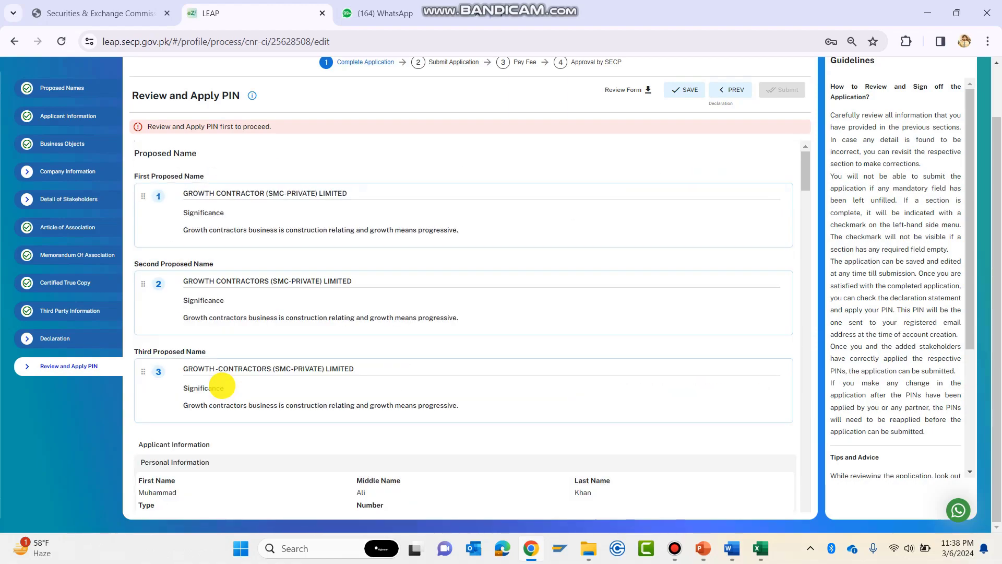
scroll(222, 386, "down", 20)
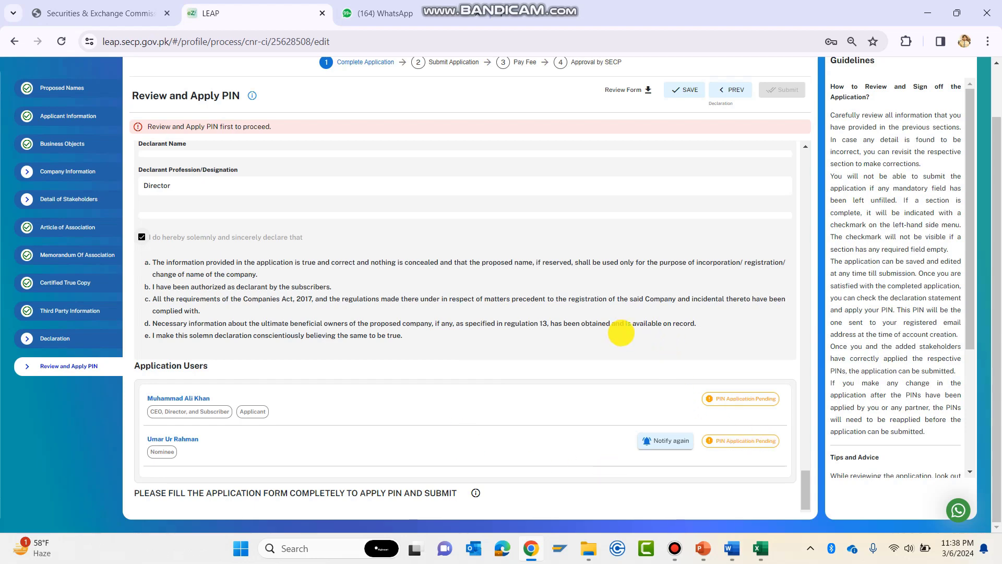
In Detail of Stakeholders, upload the NICOP front and back PDF files for the director and subscriber
left_click(31, 199)
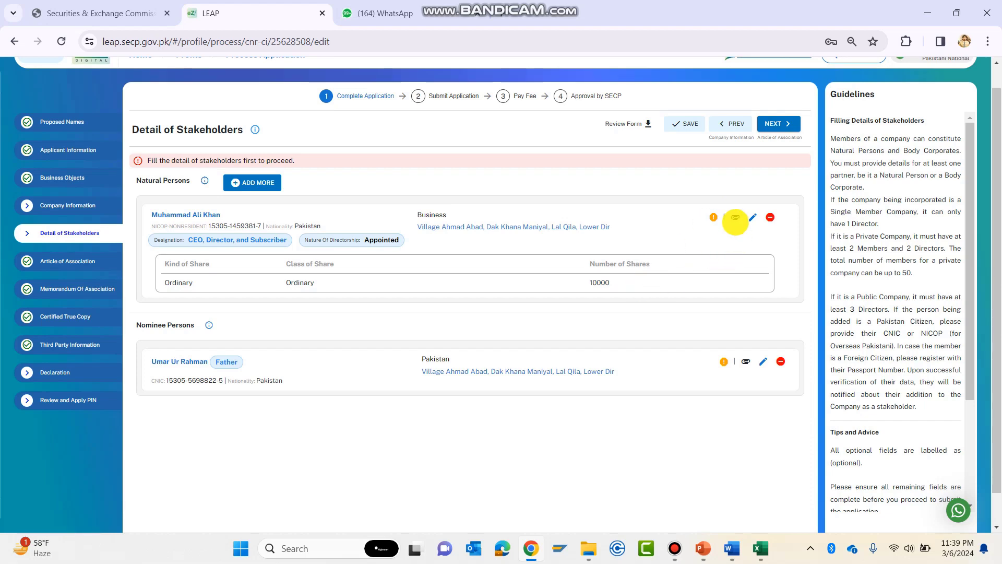
left_click(735, 216)
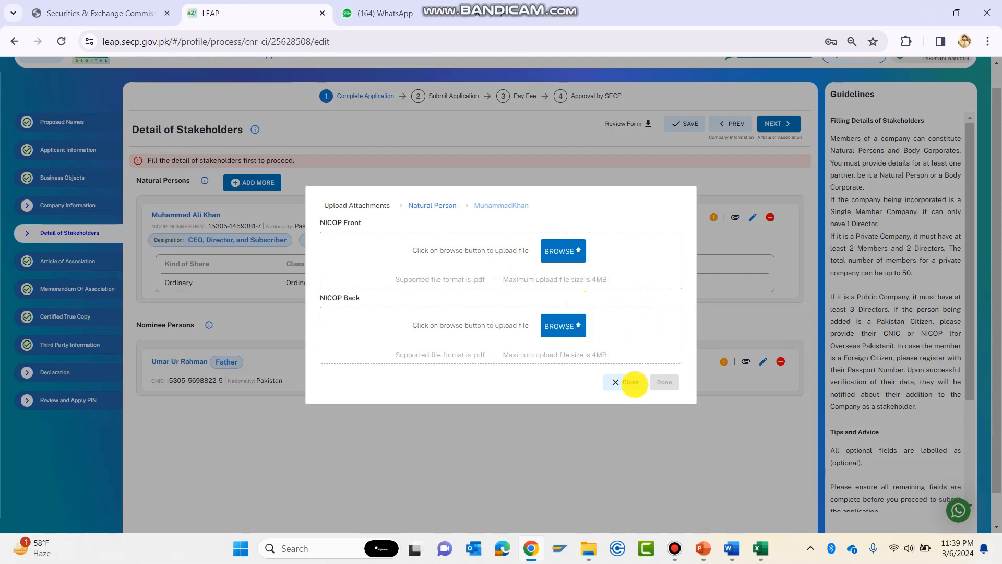
left_click(631, 383)
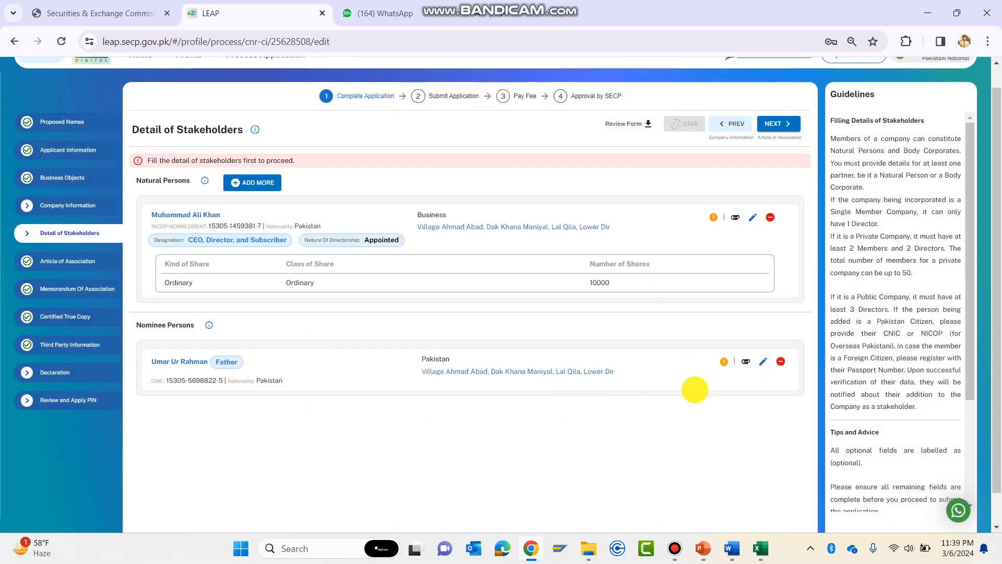
left_click(736, 217)
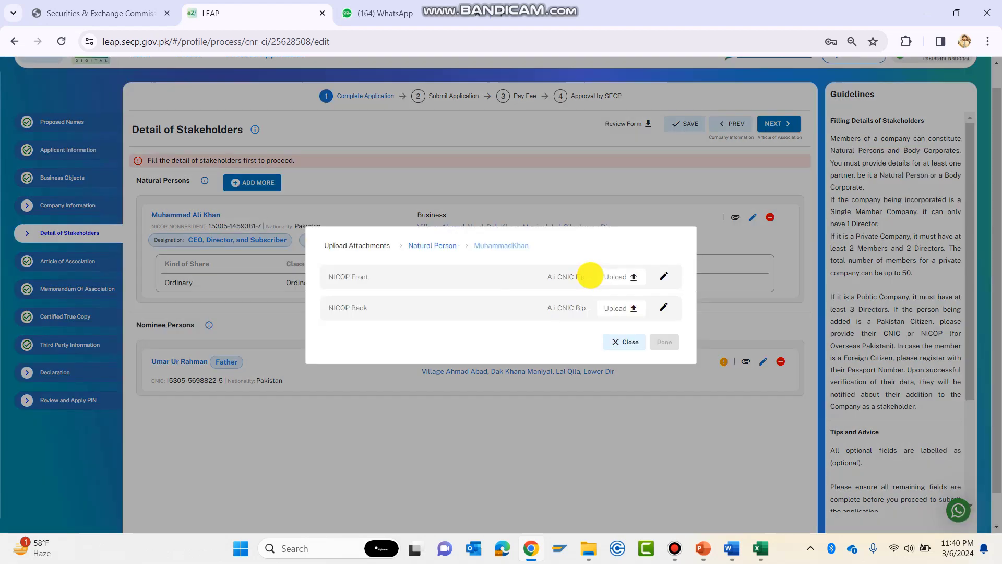
left_click(619, 276)
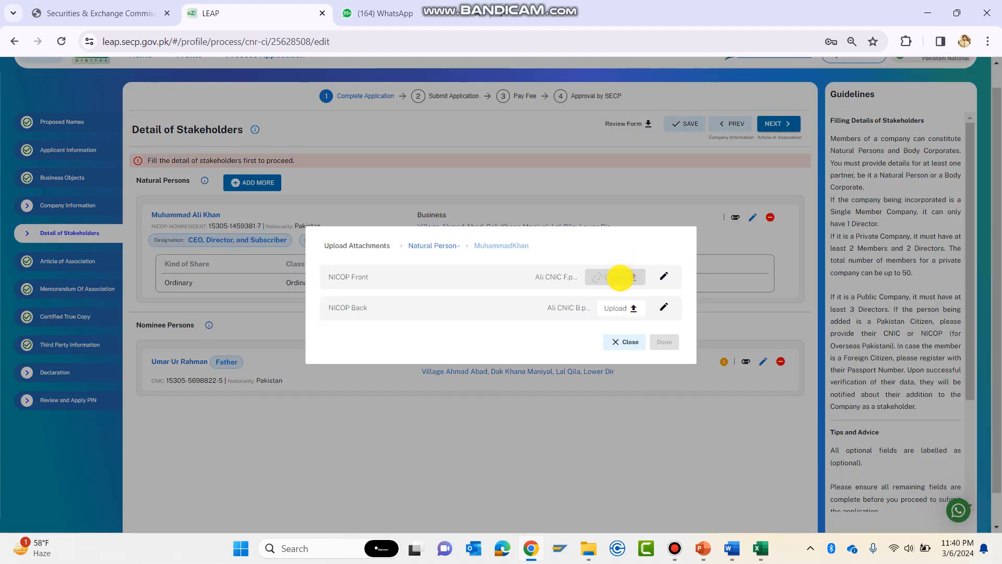
left_click(659, 339)
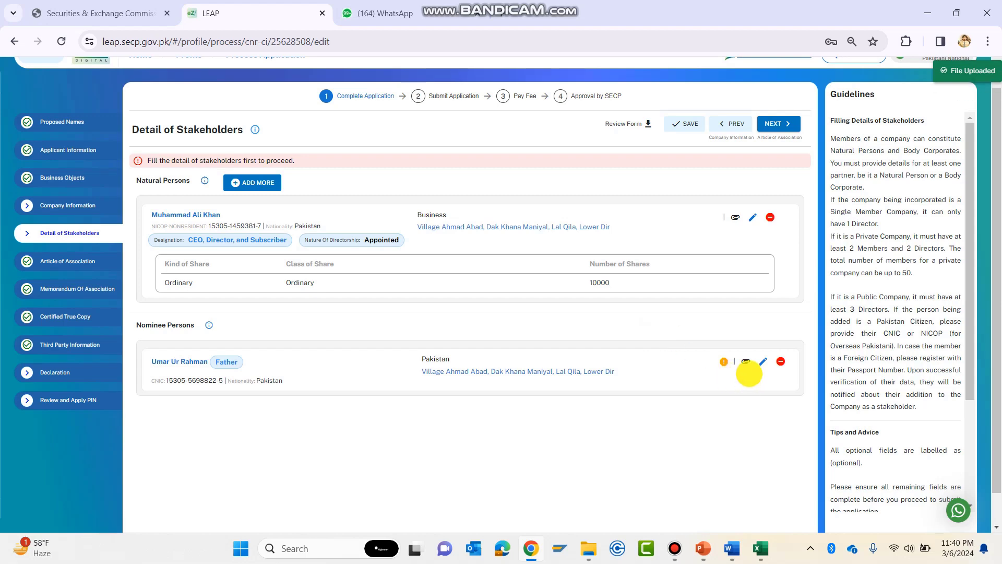
Upload the CNIC front and back files for the nominee person and finish the attachments
left_click(746, 362)
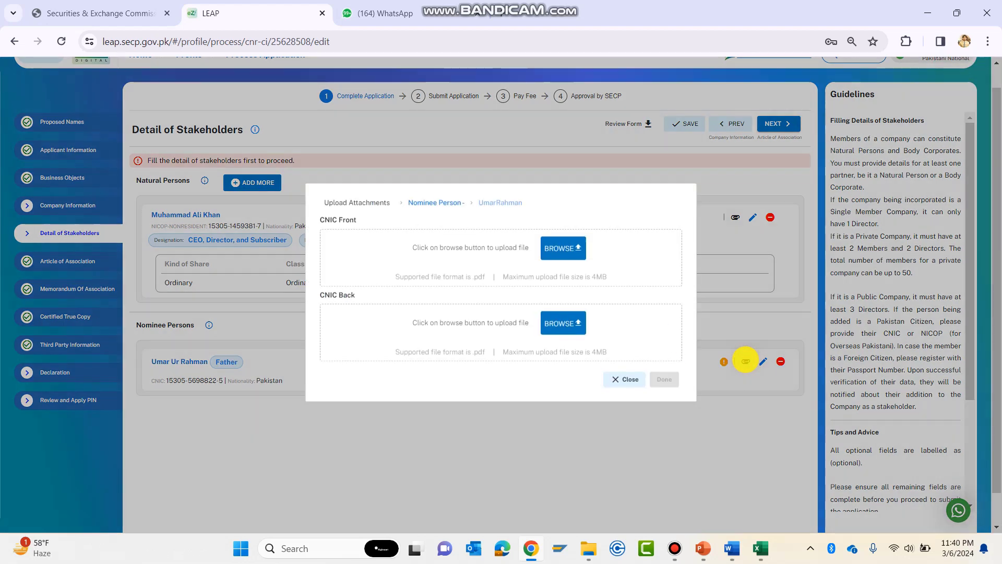
left_click(616, 277)
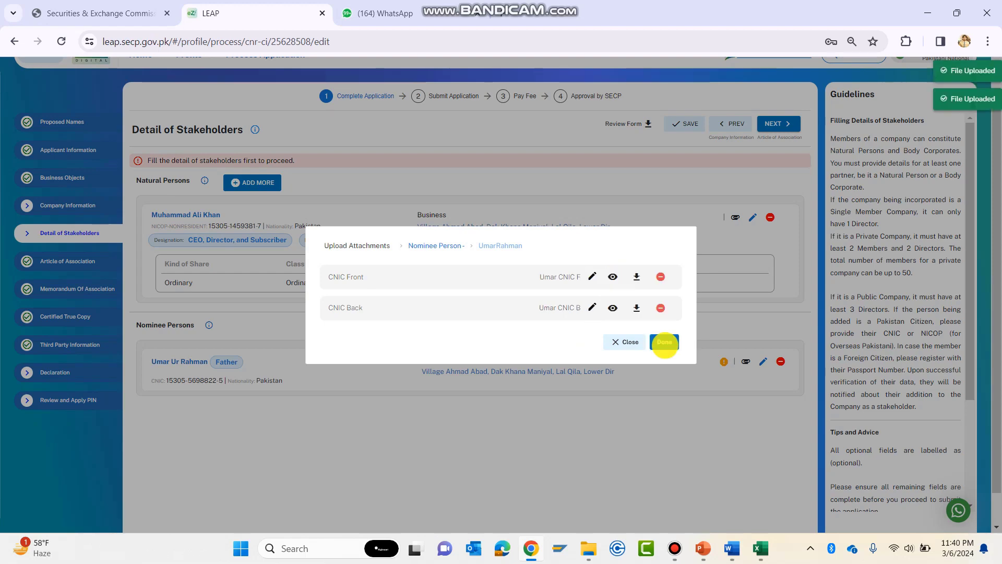
left_click(664, 343)
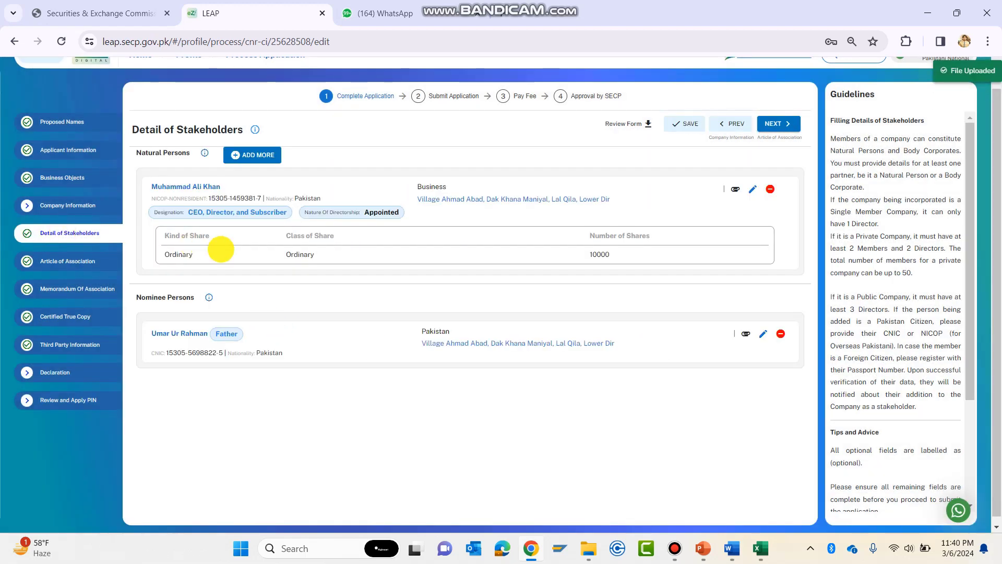
Open the Company Information section and check its capital structure, paid up capital, registered address and contact details
scroll(221, 251, "up", 1)
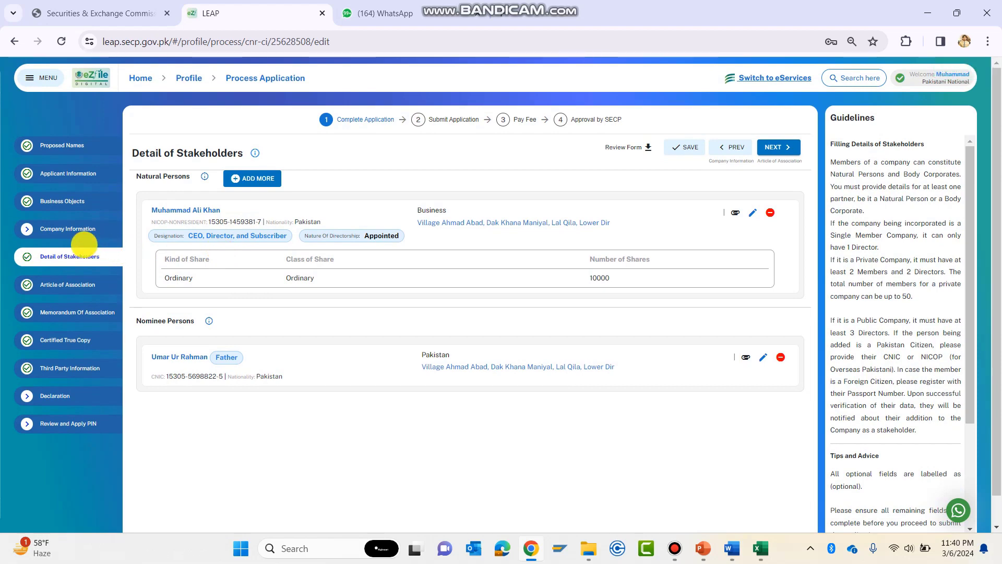
left_click(59, 227)
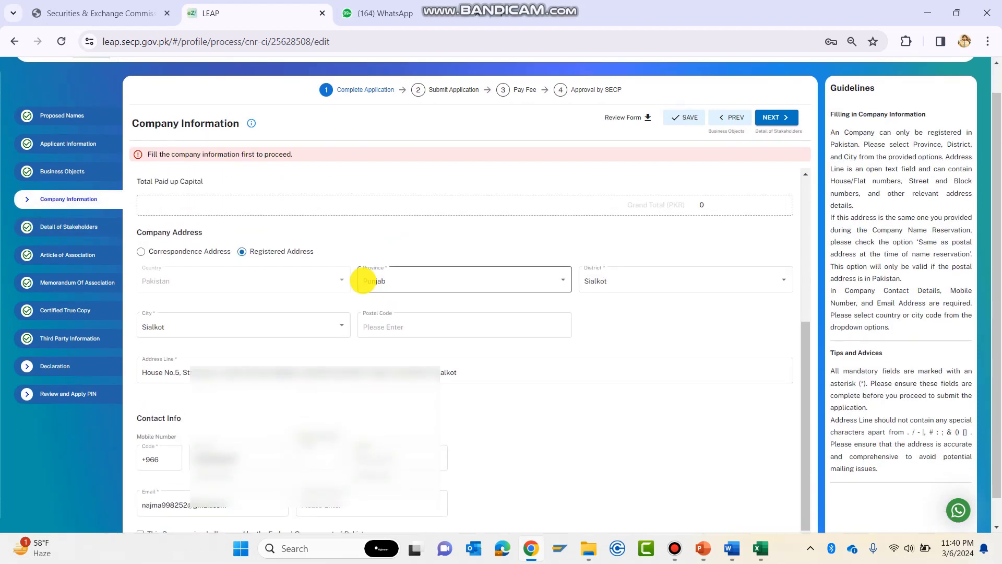
scroll(364, 281, "down", 1)
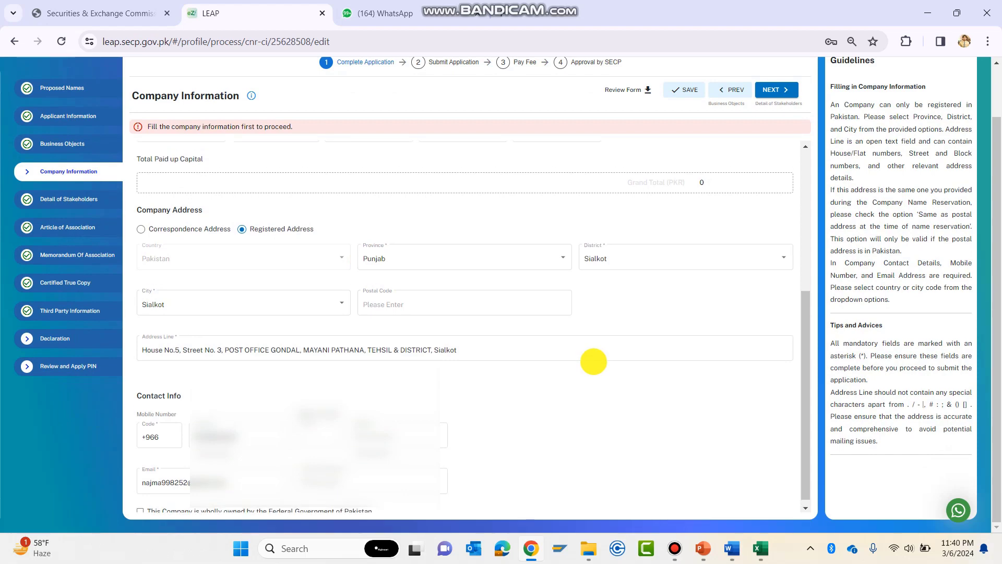
scroll(592, 360, "up", 6)
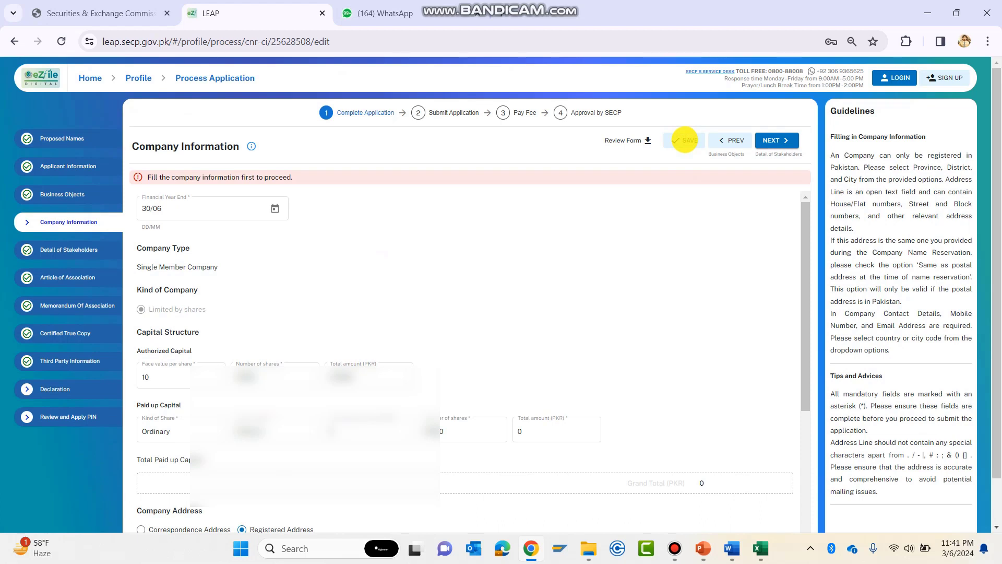
scroll(595, 247, "down", 3)
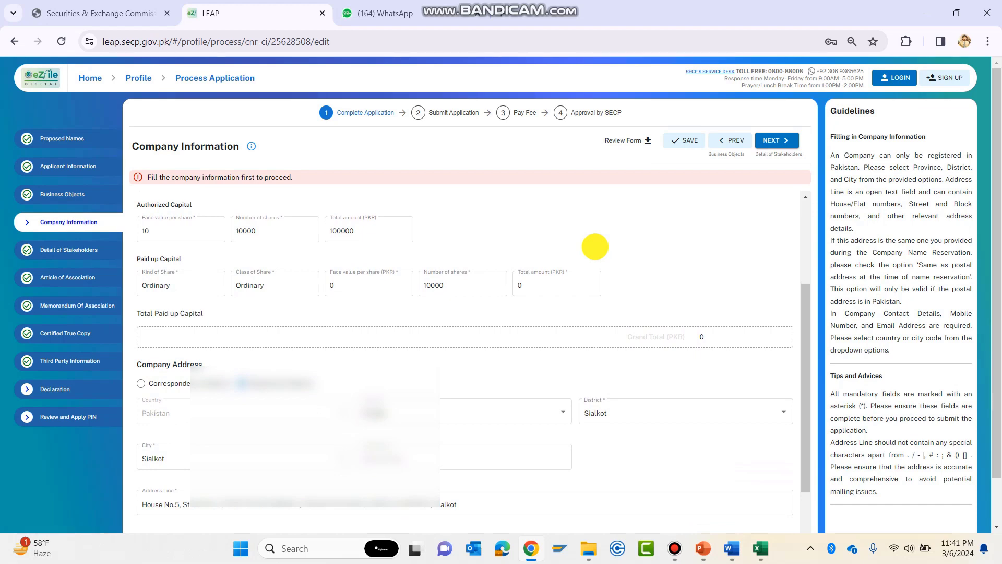
scroll(595, 247, "up", 5)
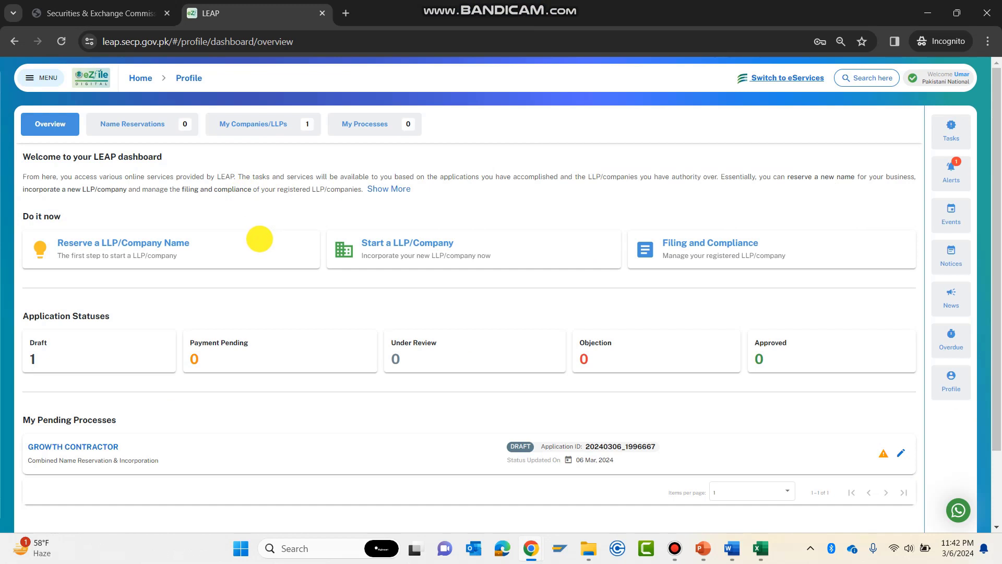
From the nominee's LEAP dashboard, open the pending draft GROWTH CONTRACTOR application for editing
scroll(260, 239, "down", 1)
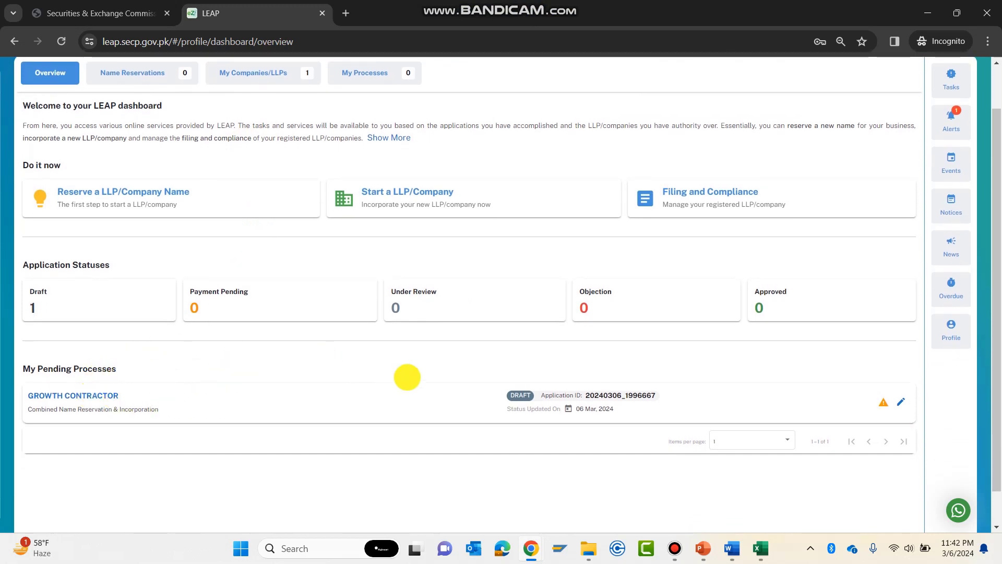
scroll(508, 418, "down", 1)
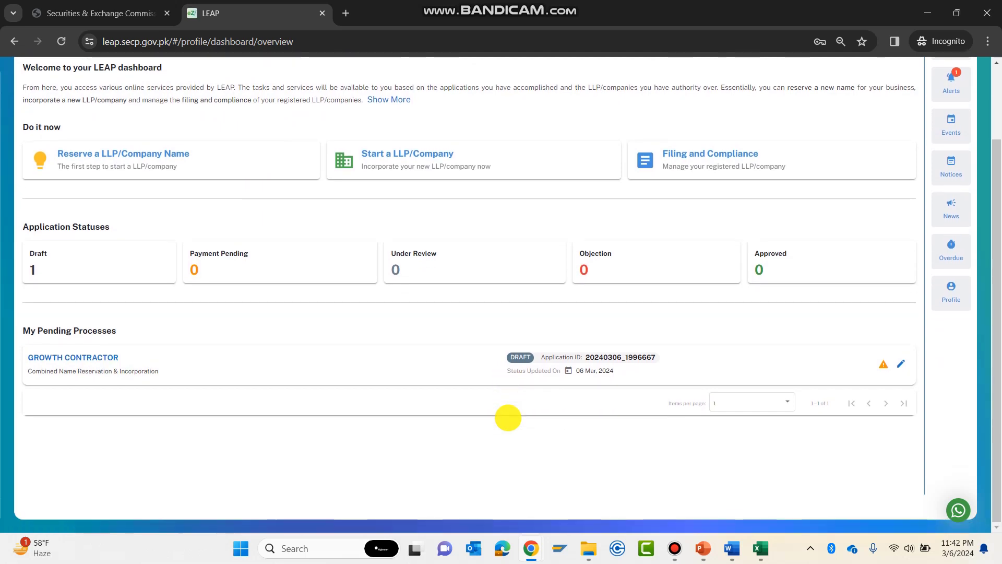
scroll(508, 418, "up", 2)
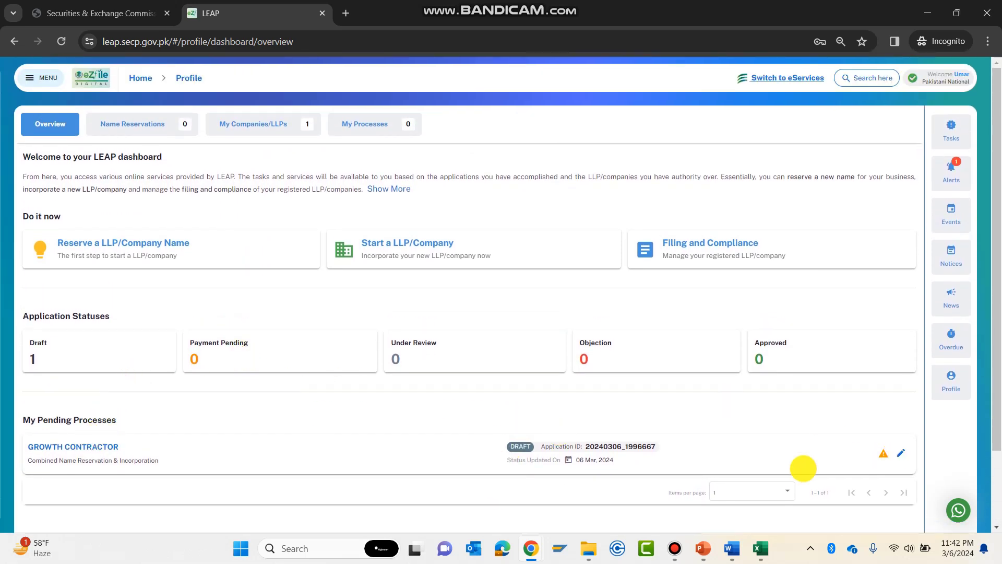
left_click(899, 454)
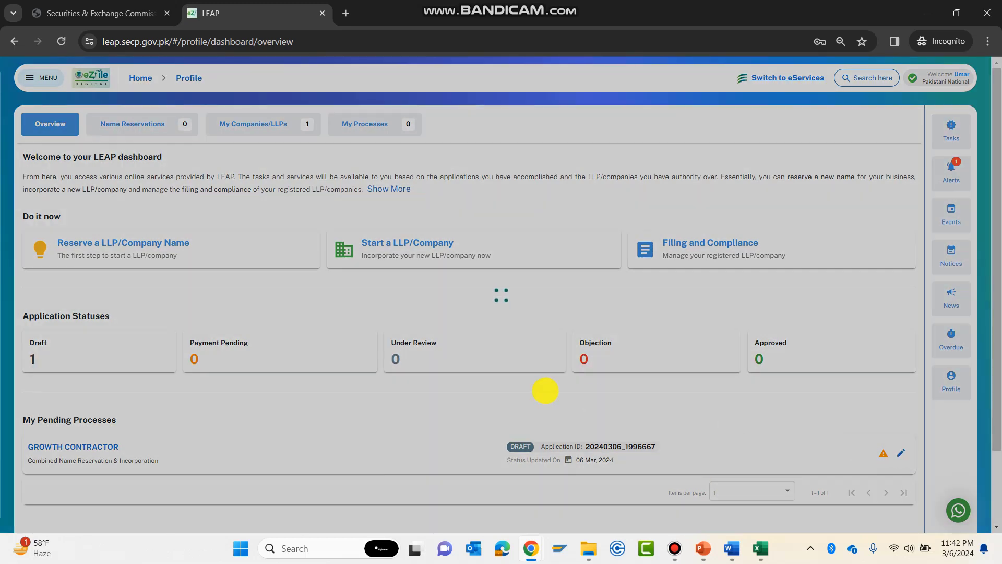
Accept the declaration that the form's information is true and apply the nominee's digital signature PIN to sign the application
scroll(546, 390, "down", 20)
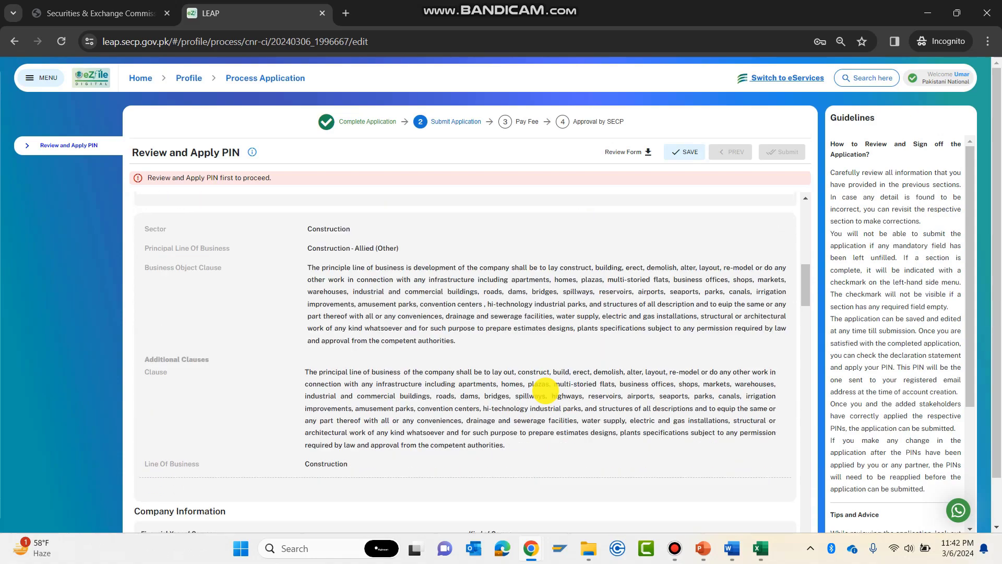
scroll(545, 391, "down", 10)
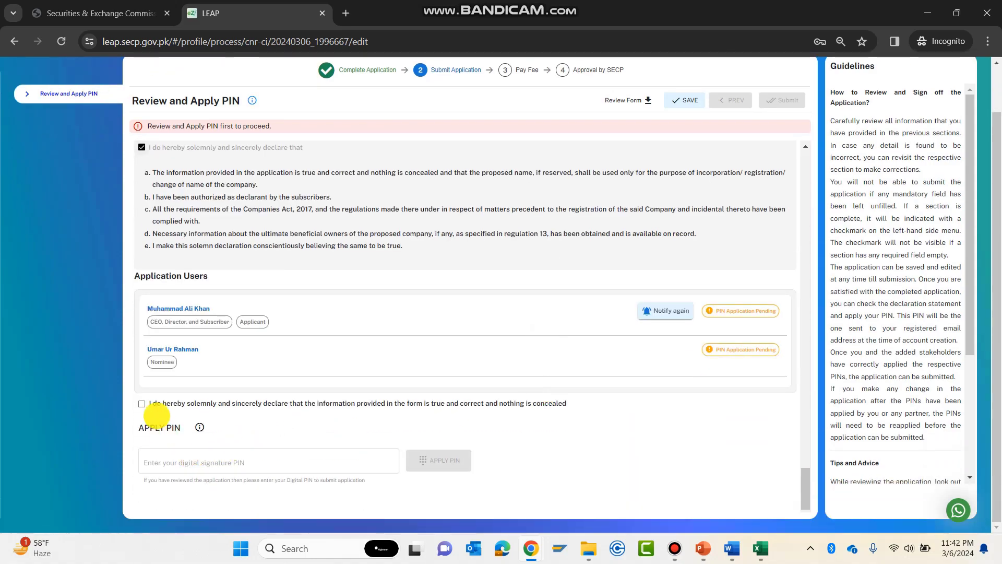
left_click(142, 404)
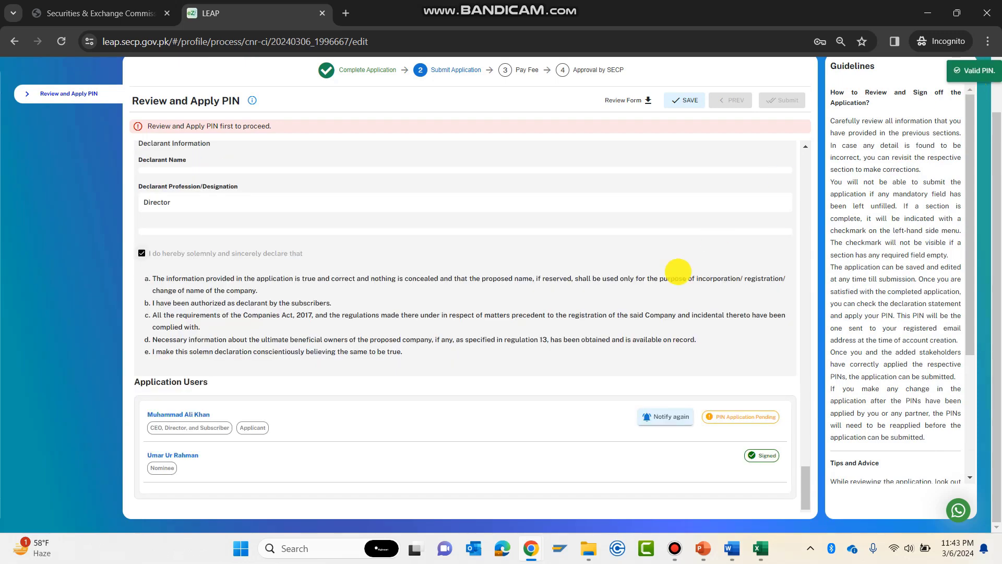
Save the signed combined name reservation and incorporation application and submit it to SECP from the applicant's account
scroll(678, 271, "up", 5)
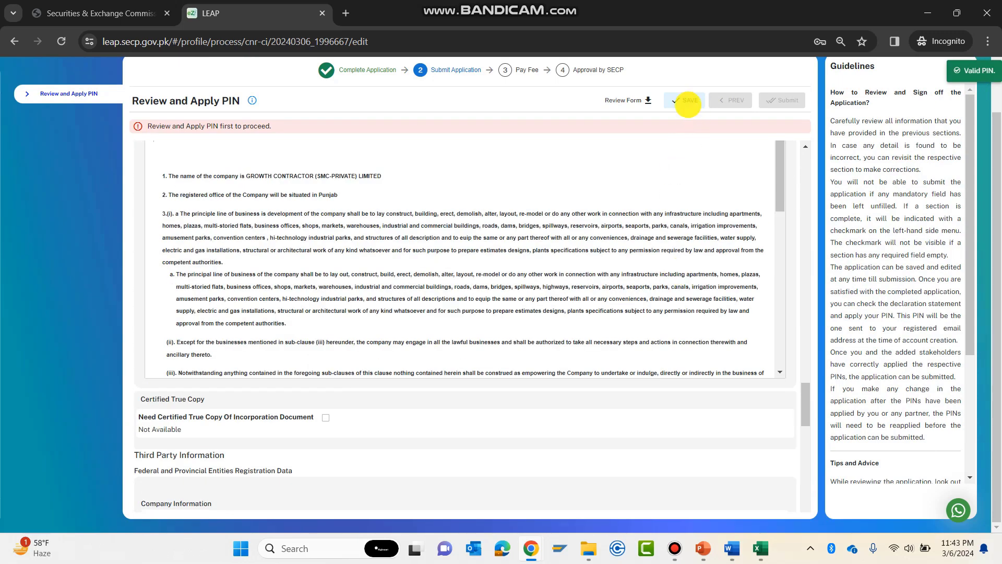
left_click(685, 99)
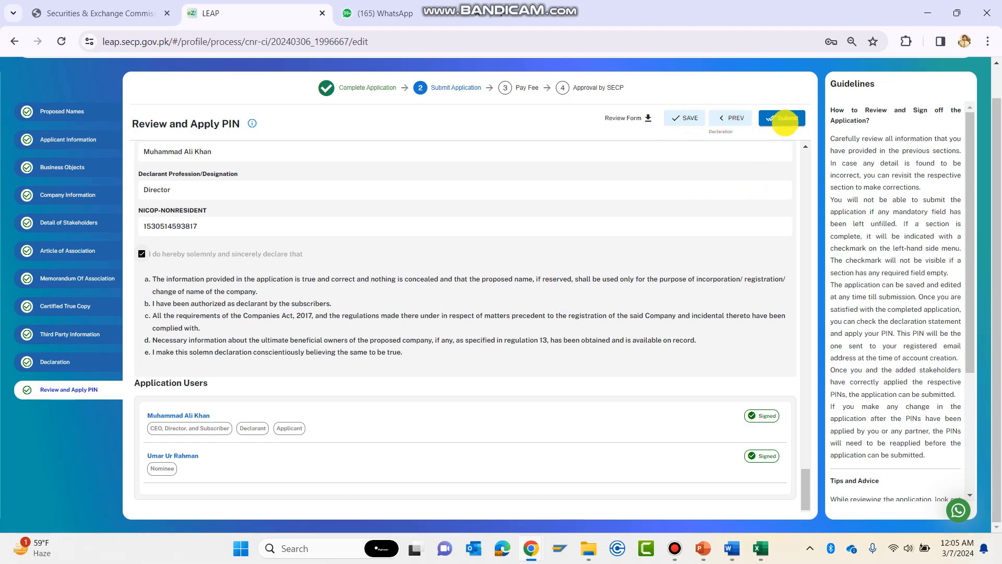
left_click(786, 122)
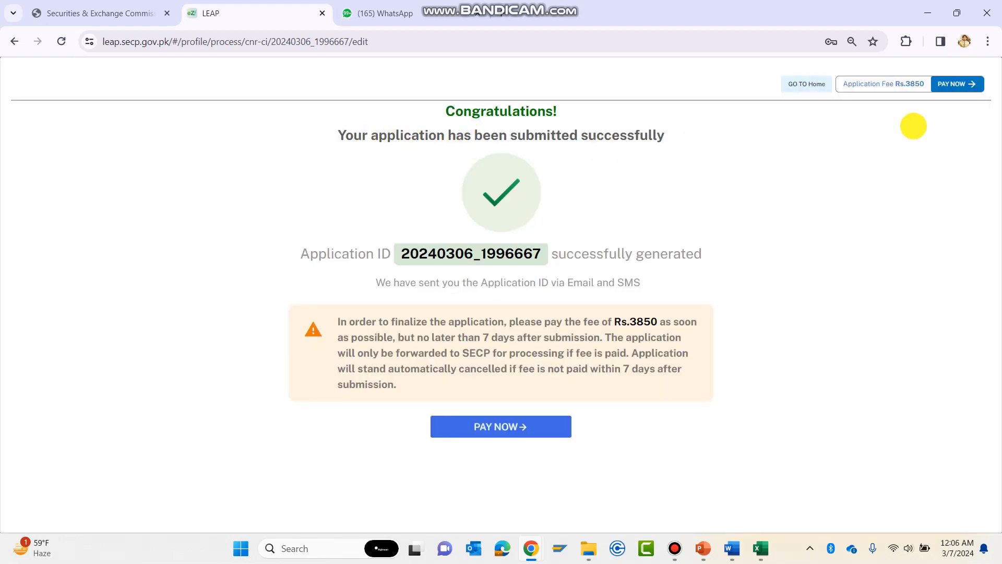
Pay the application fee with the Credit/Debit Card payment method and return to the LEAP dashboard
left_click(501, 424)
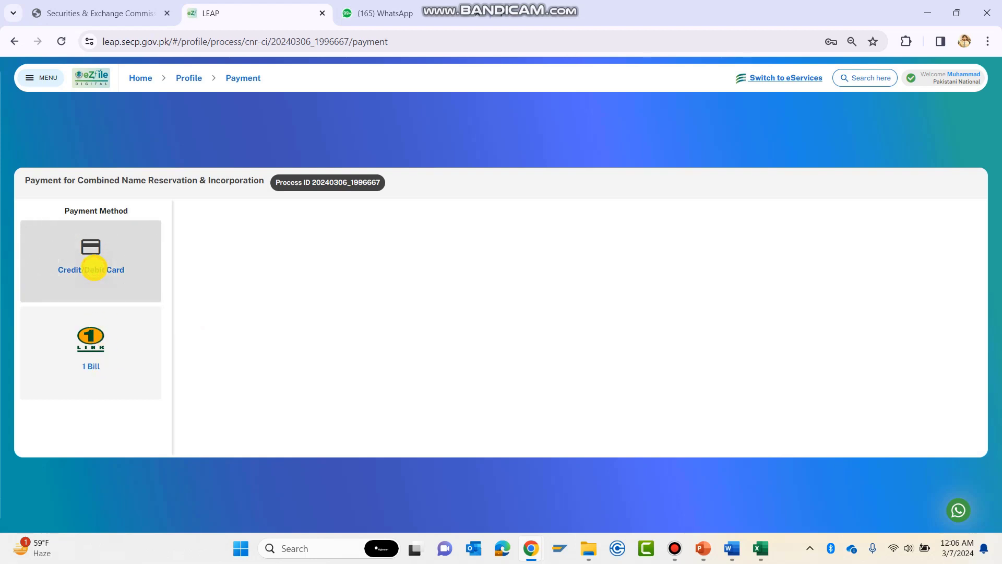
left_click(94, 269)
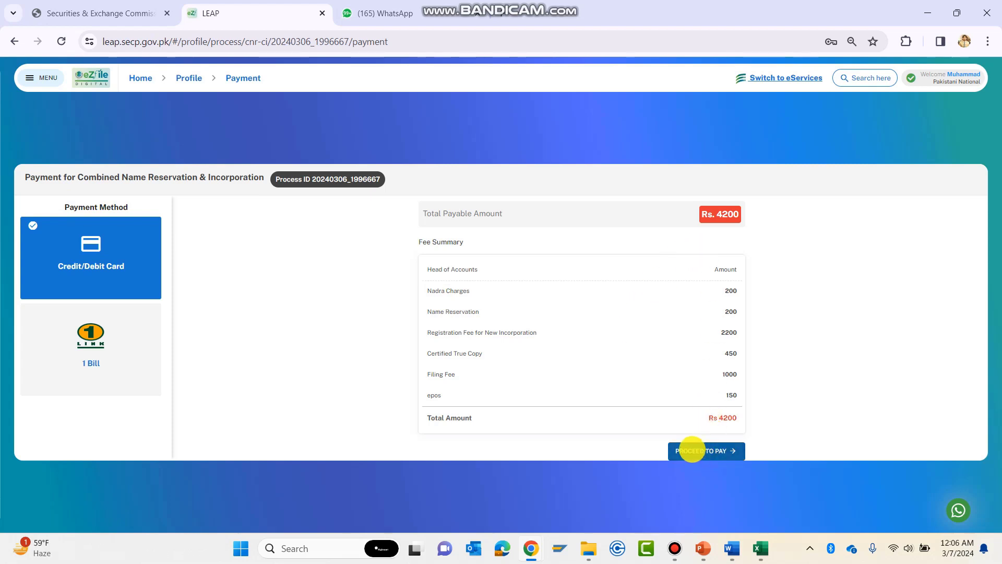
left_click(693, 450)
scroll(531, 386, "down", 3)
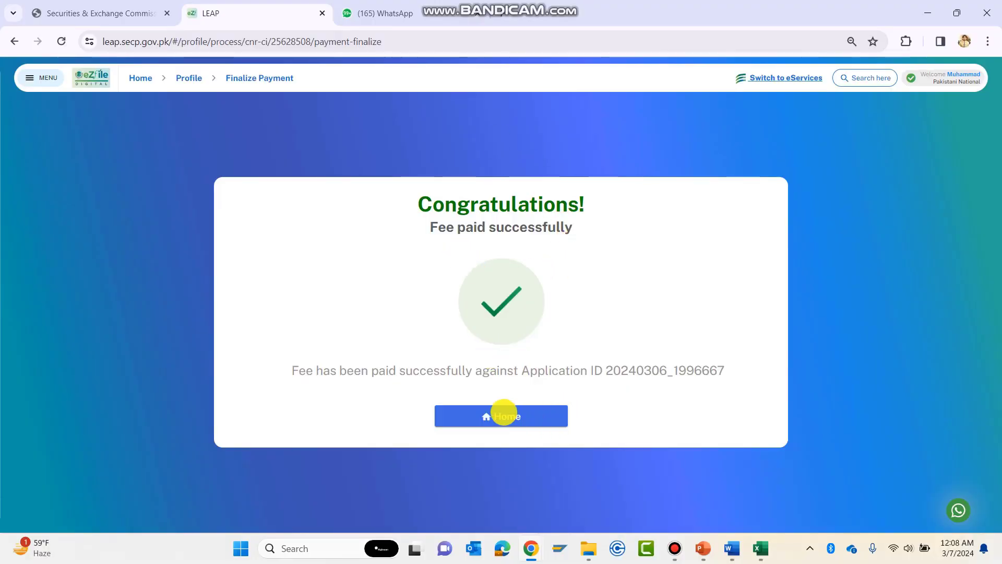
left_click(504, 416)
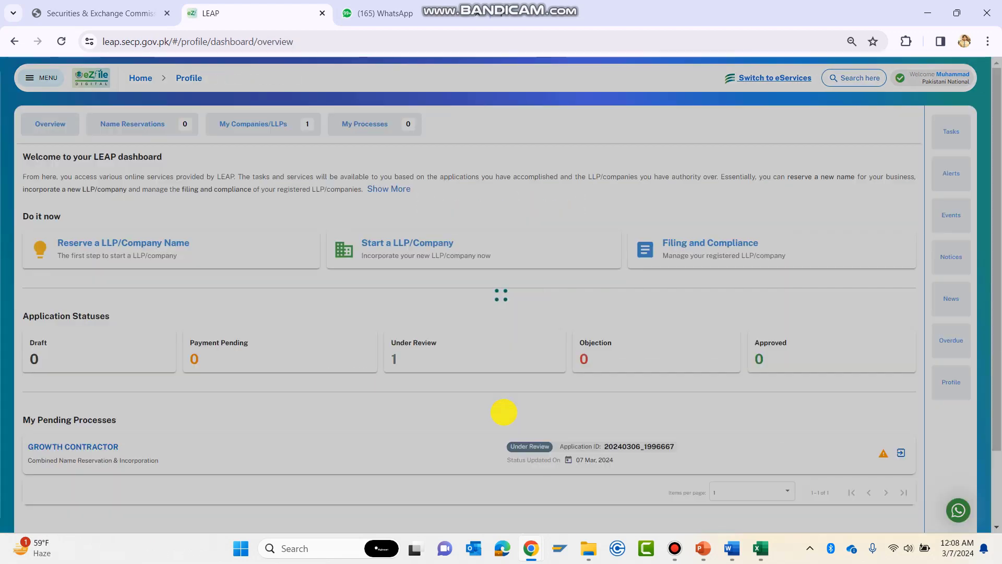